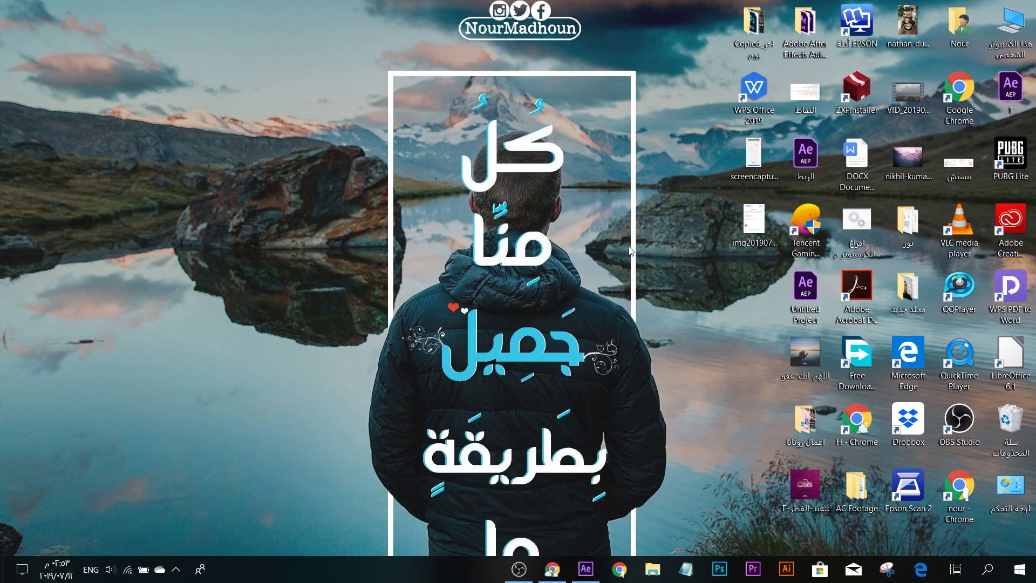
Restore the Chrome window showing the YouTube channel's editing-tutorial videos
click(553, 572)
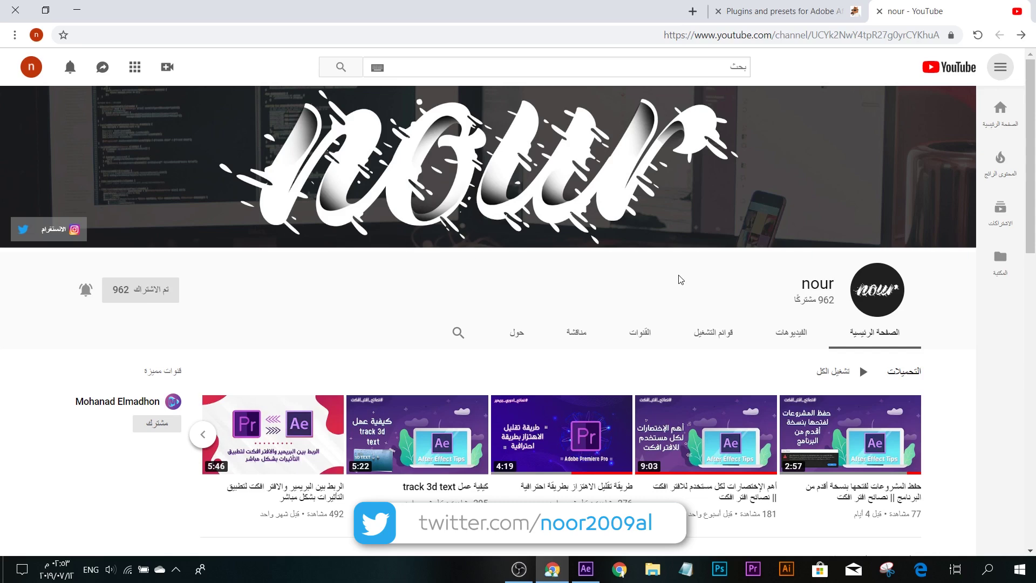
Open the Animation Composer download page on misterhorse.tv, then switch to After Effects
key(ctrl+Tab)
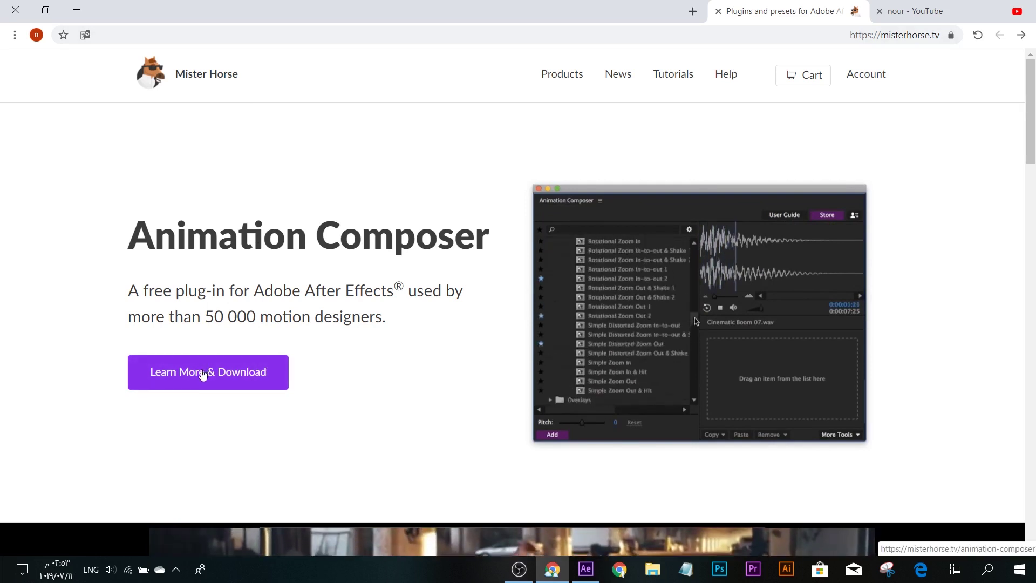
click(281, 373)
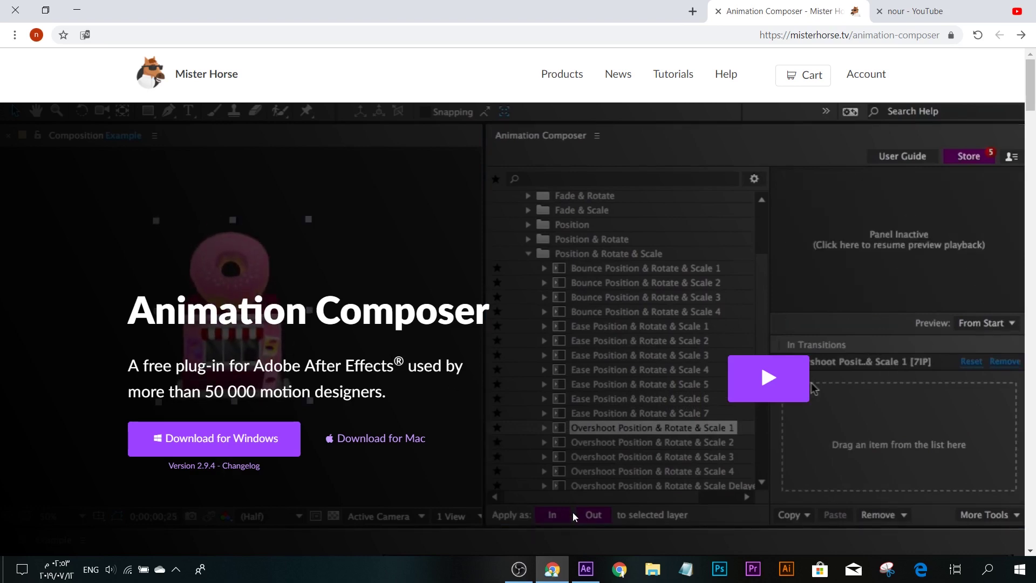
click(586, 569)
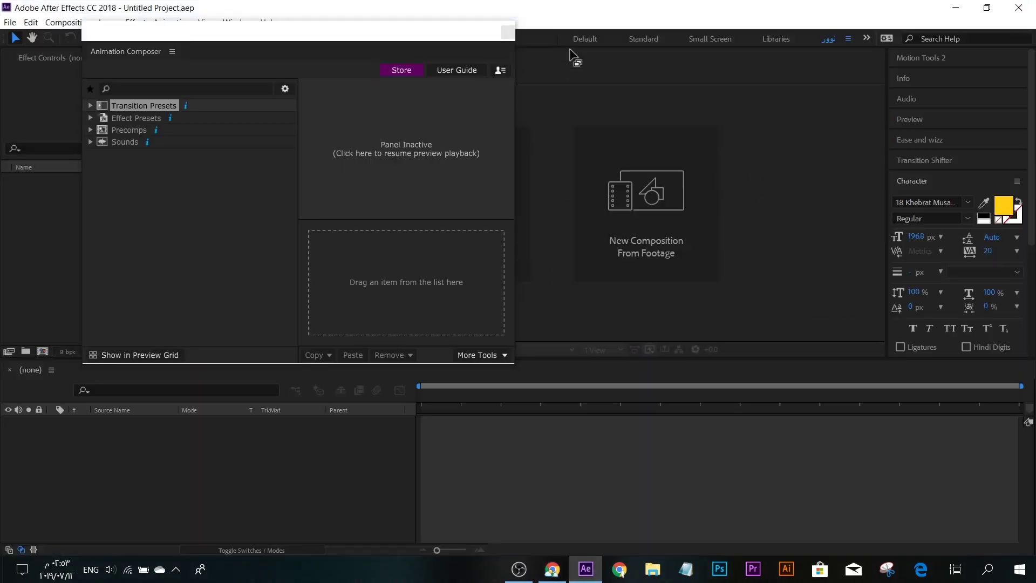
Replace the floating Animation Composer panel with Window > Animation Composer - Anchor Point Mover
click(509, 36)
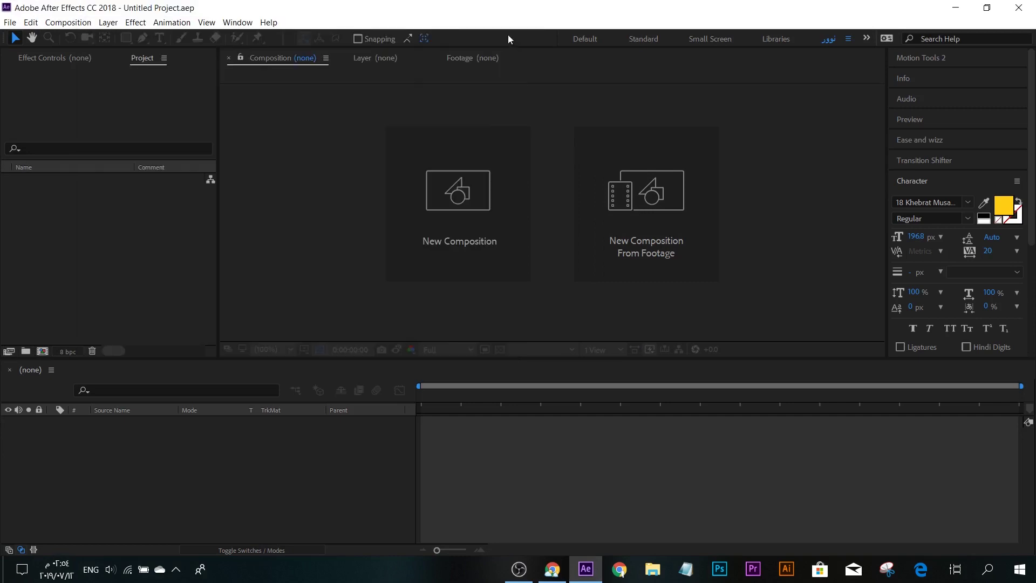
click(238, 23)
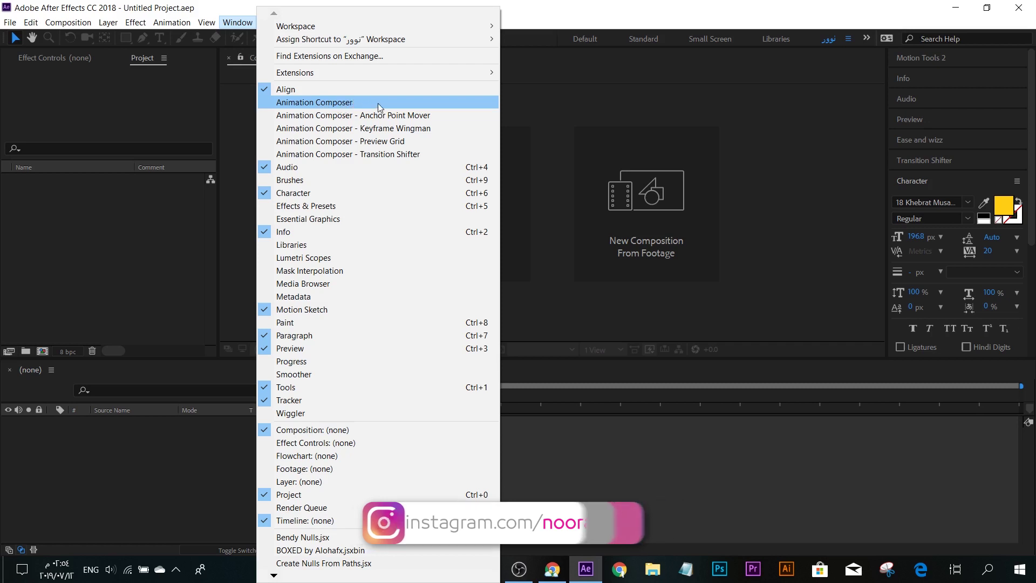
click(444, 115)
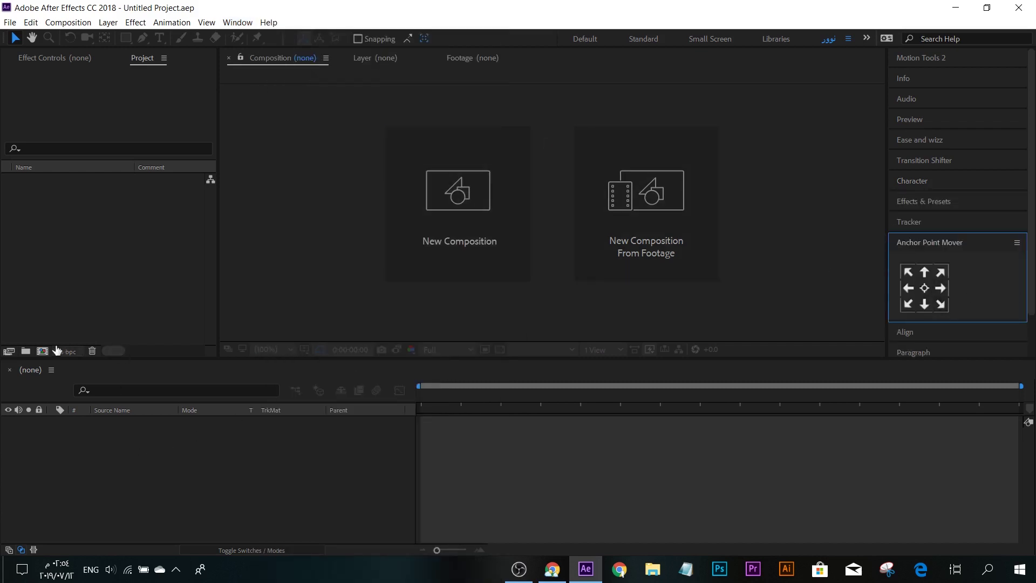
Create a 1920×1080 Comp 1 and draw a yellow rectangle near the frame centre
click(41, 351)
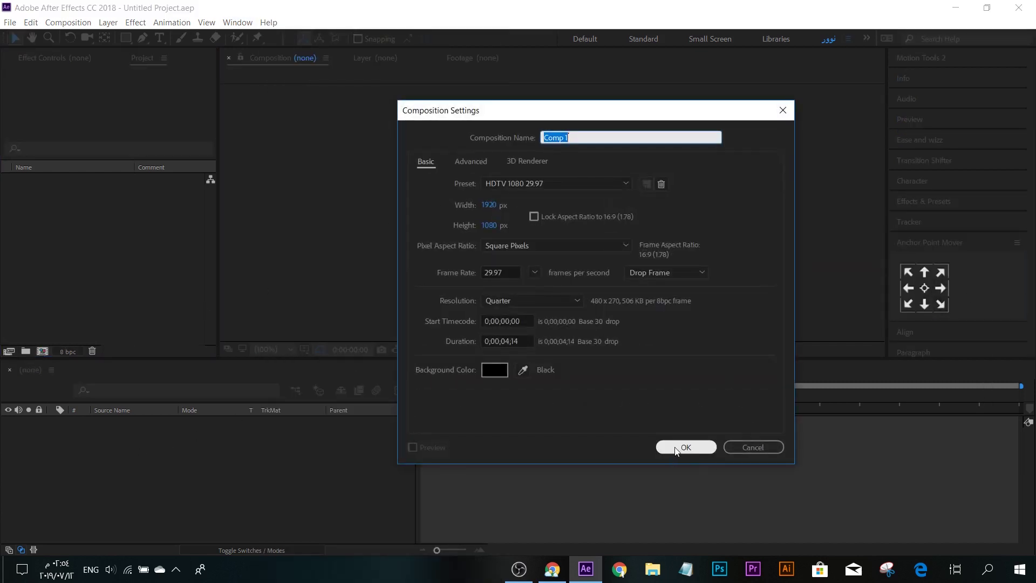
click(708, 447)
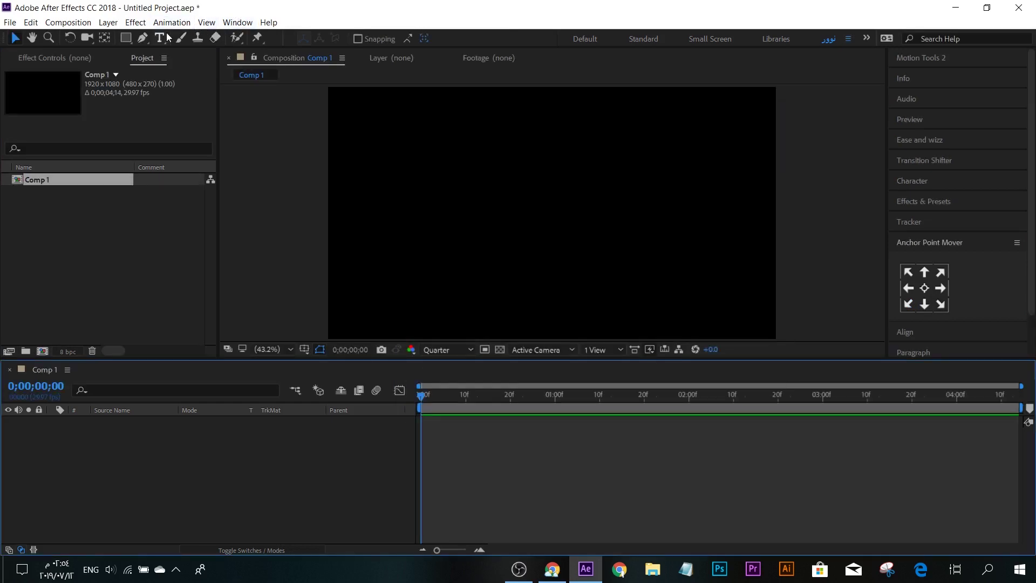
click(126, 37)
drag(474, 179, 565, 256)
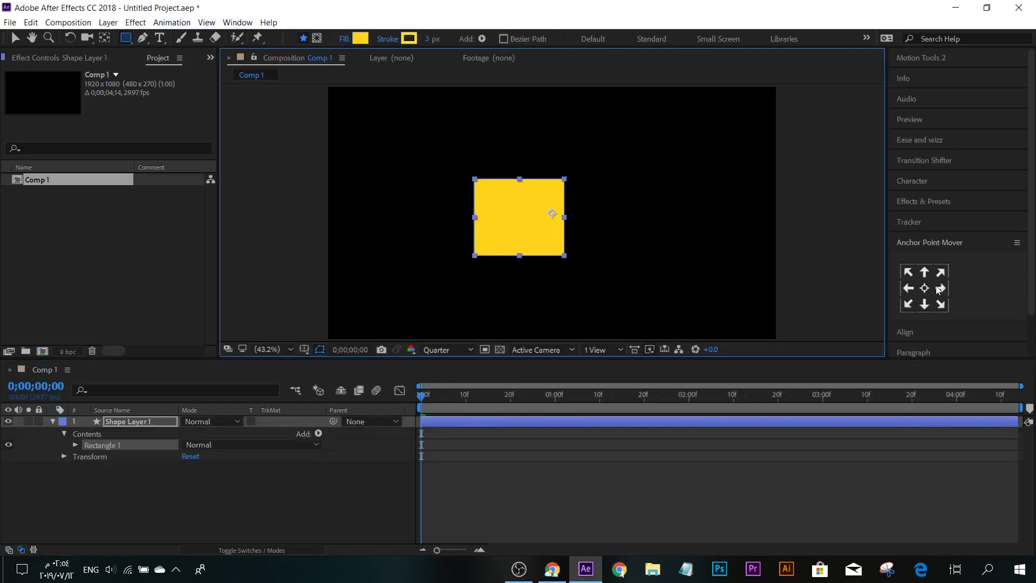
Centre Shape Layer 1's anchor point with Anchor Point Mover
click(125, 423)
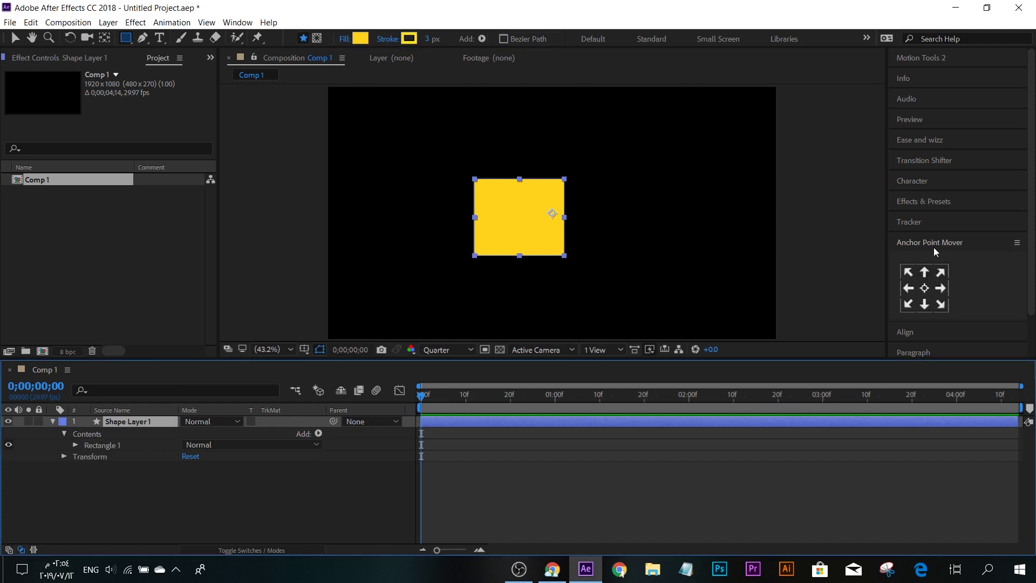
click(926, 291)
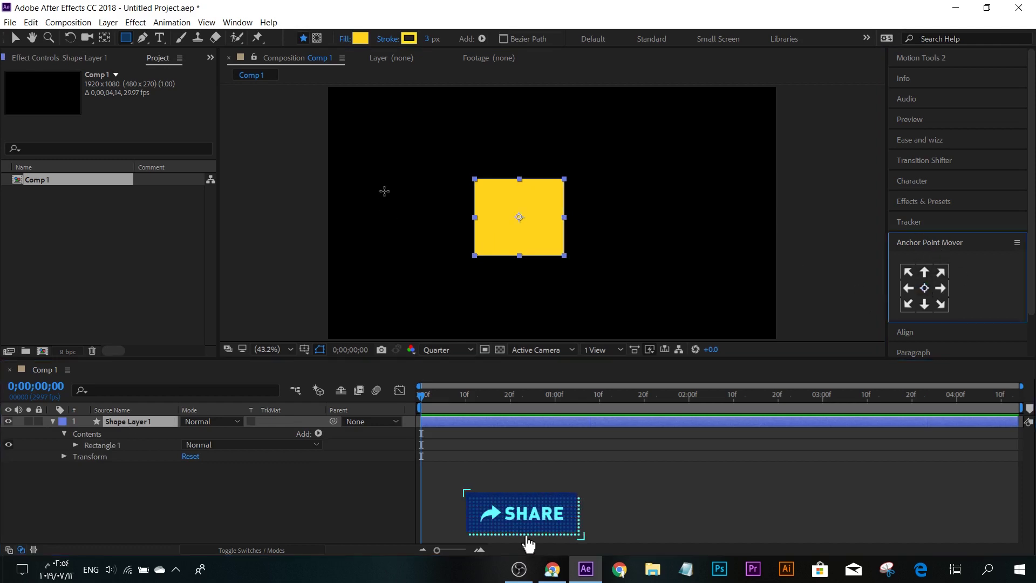
click(237, 22)
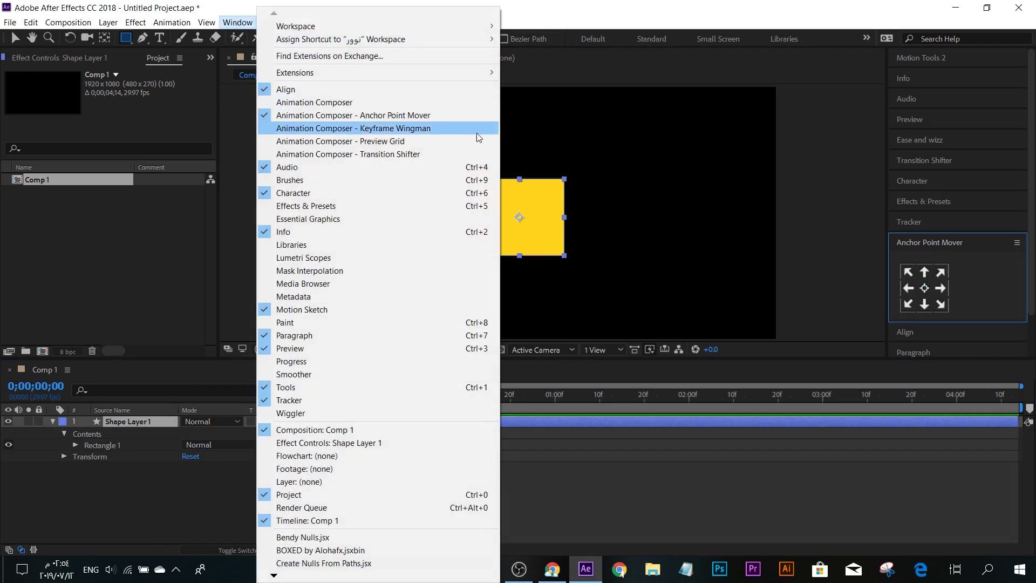
Show the Transition Shifter panel and duplicate the rectangle shape layer with Ctrl+D
click(445, 153)
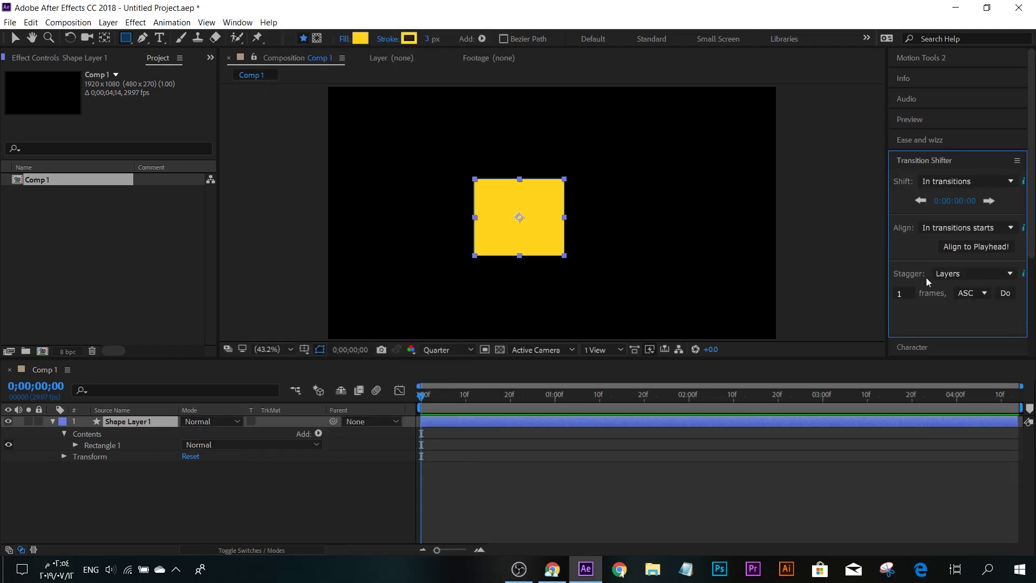
click(136, 422)
key(ctrl+d)
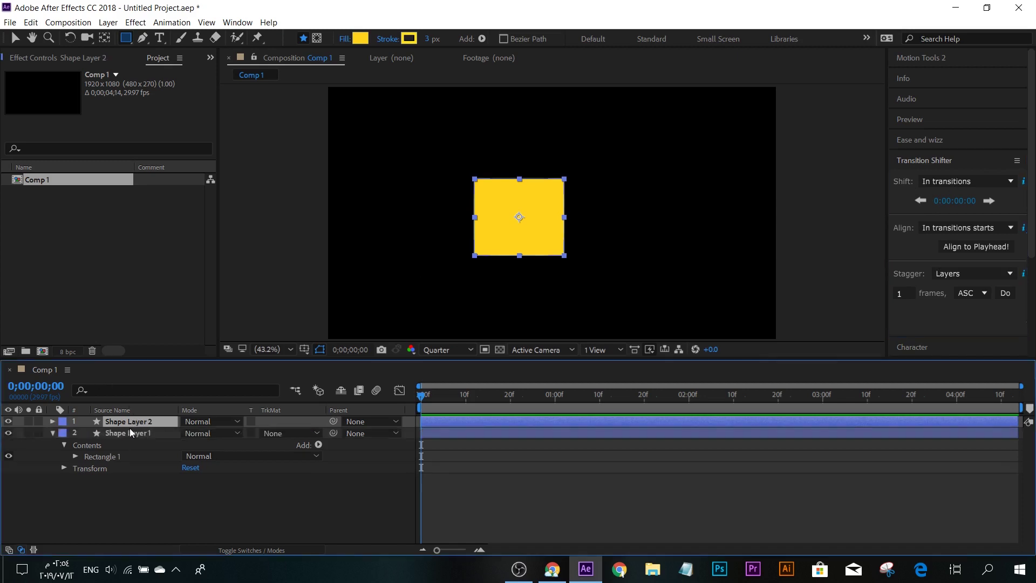
key(ctrl+d)
key(ctrl+d)
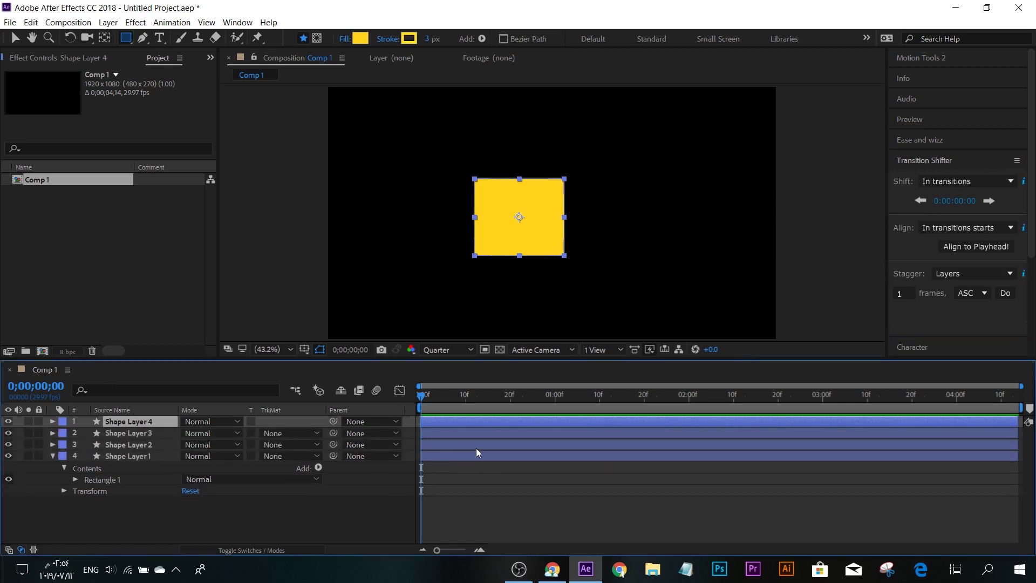
Select all shape layers and stagger their start times repeatedly using Transition Shifter's Stagger Do
key(ctrl+a)
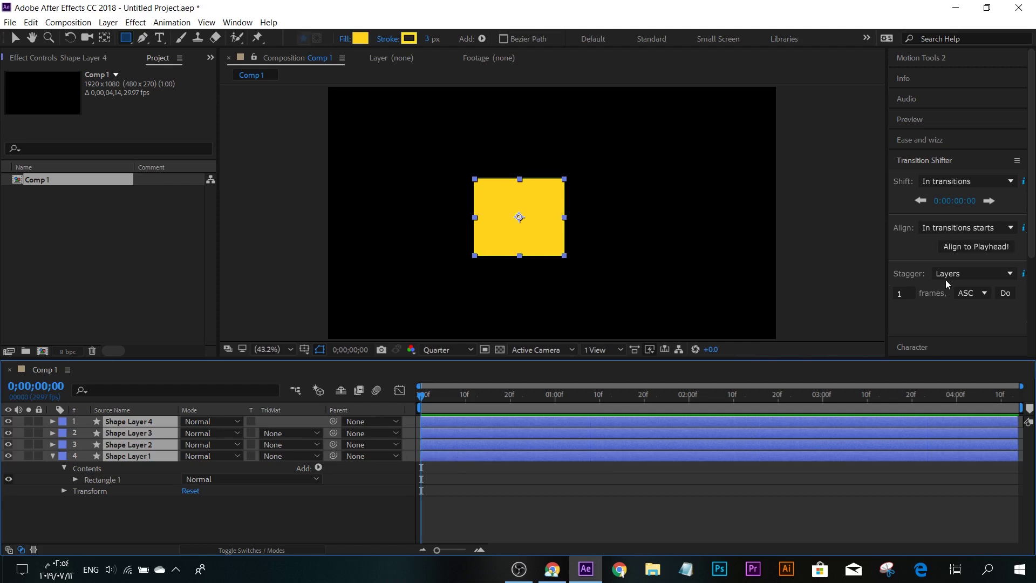
click(1004, 295)
click(1004, 293)
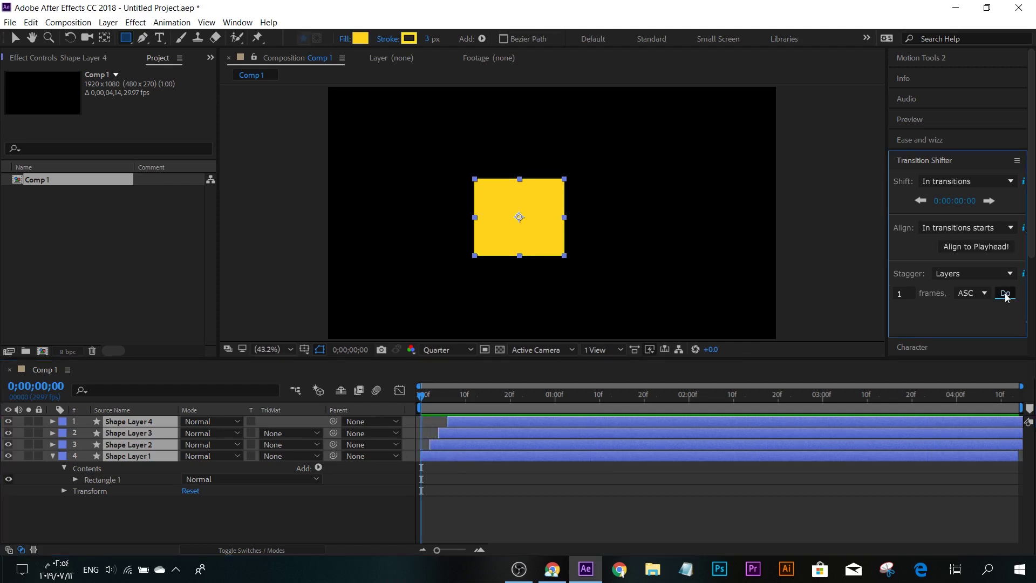
click(1004, 293)
click(1005, 293)
click(1005, 293)
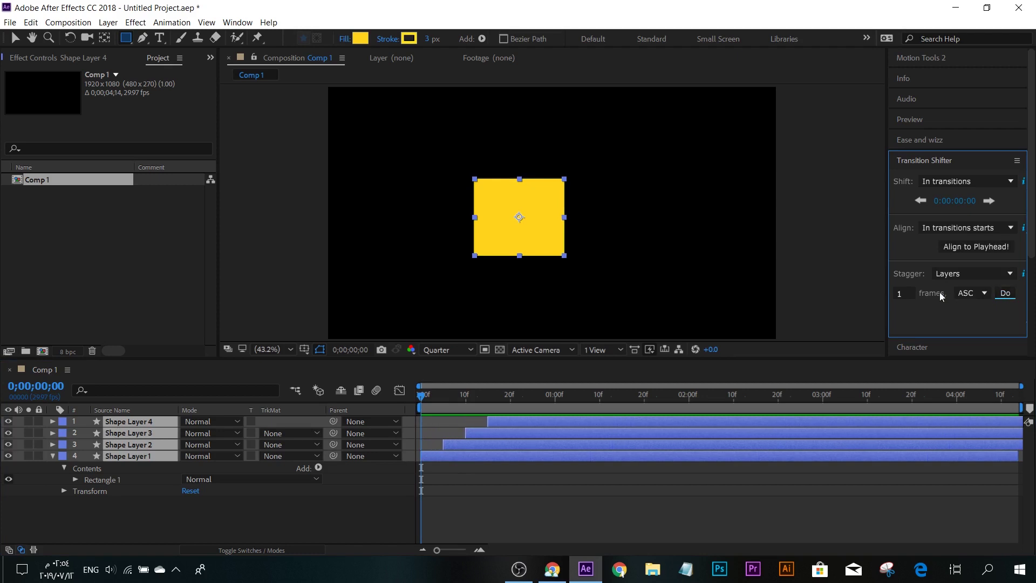
click(899, 293)
click(973, 292)
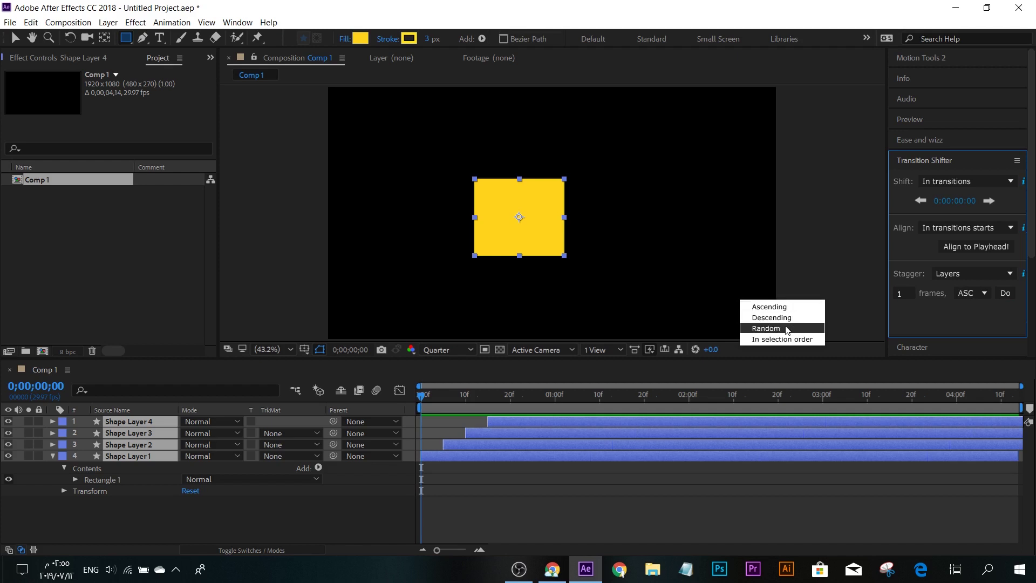
click(247, 25)
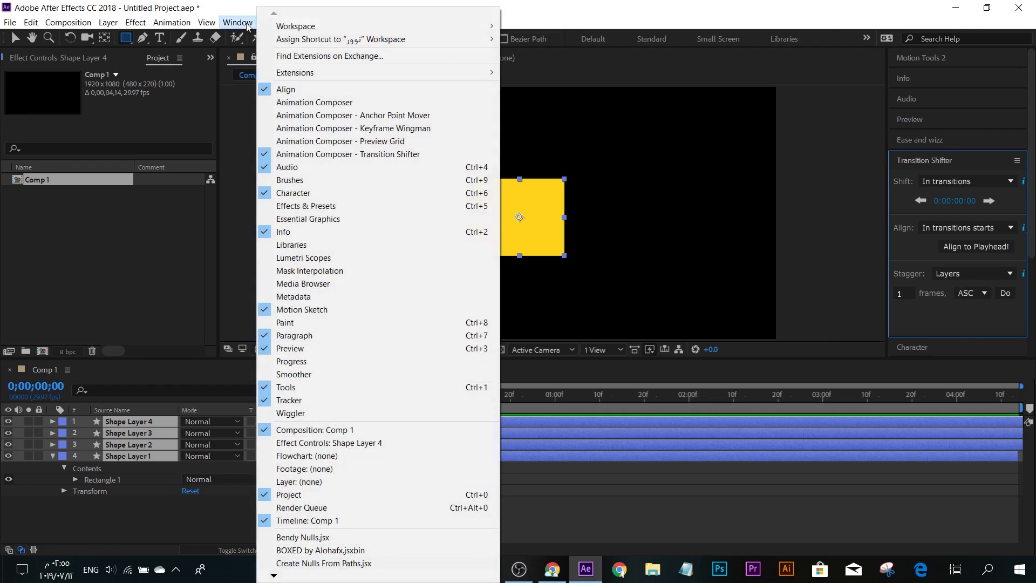
Reopen Animation Composer and preview Transition Presets > 2D Layer Transformations > Blur & Fade > Gaussian Blur & Fade Eased 1
click(367, 102)
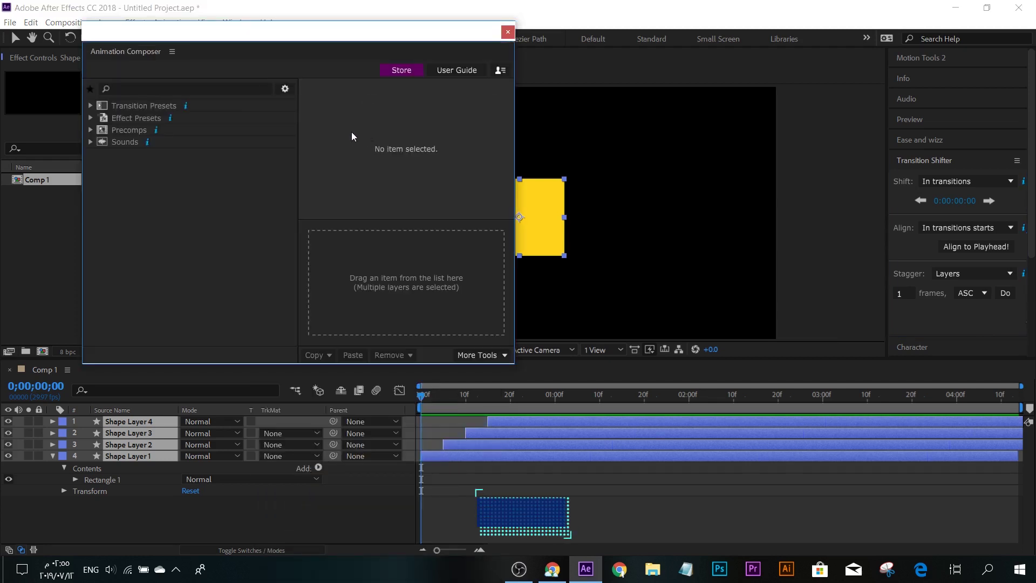
mouse_move(218, 37)
mouse_down()
mouse_move(252, 45)
mouse_move(179, 35)
mouse_up()
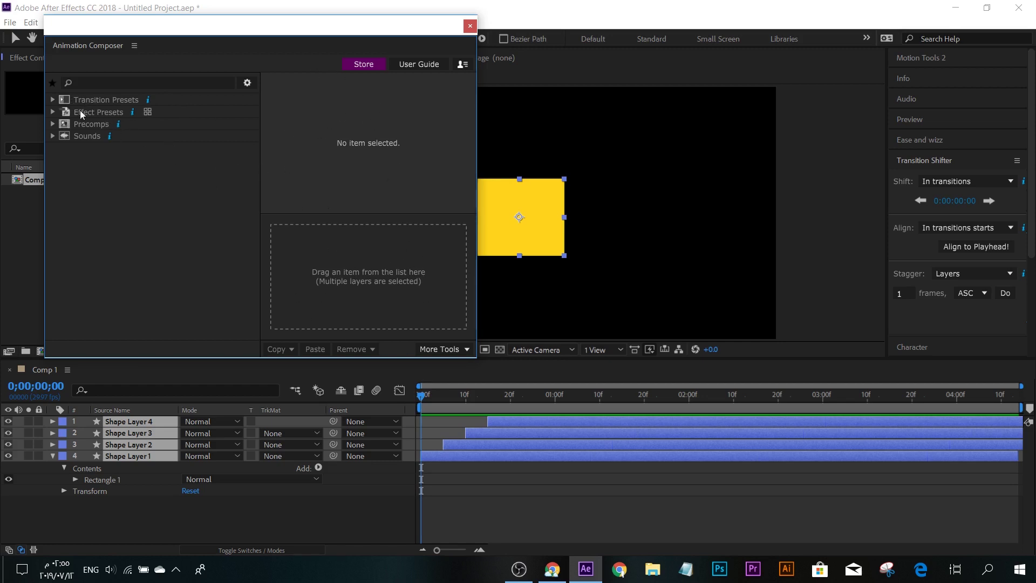
click(54, 99)
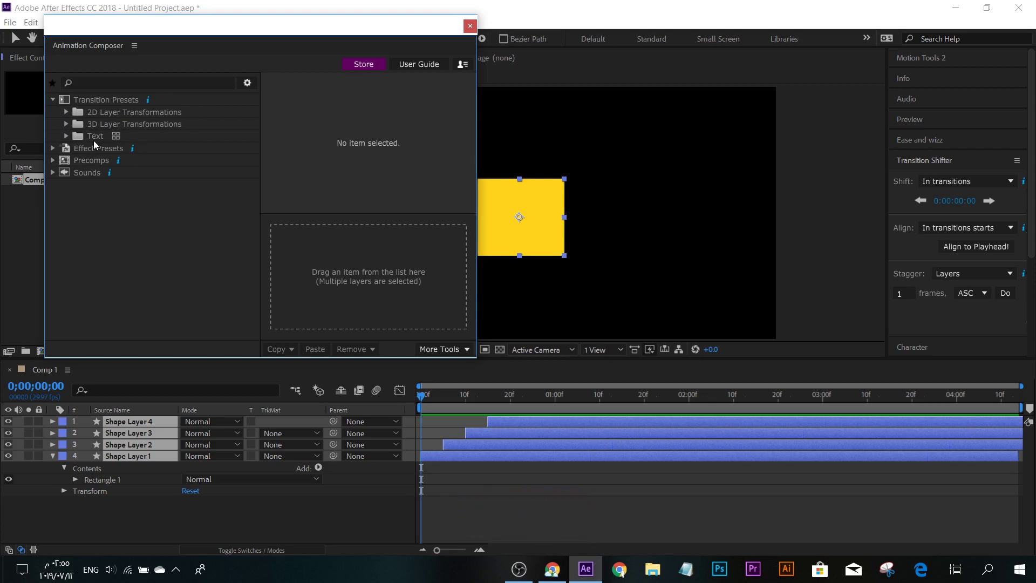
click(67, 112)
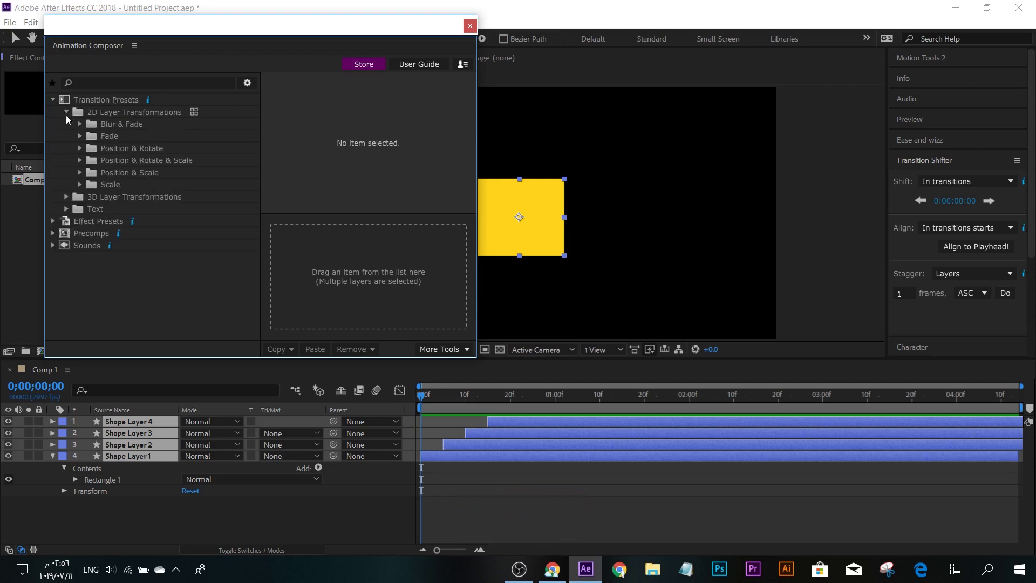
click(80, 124)
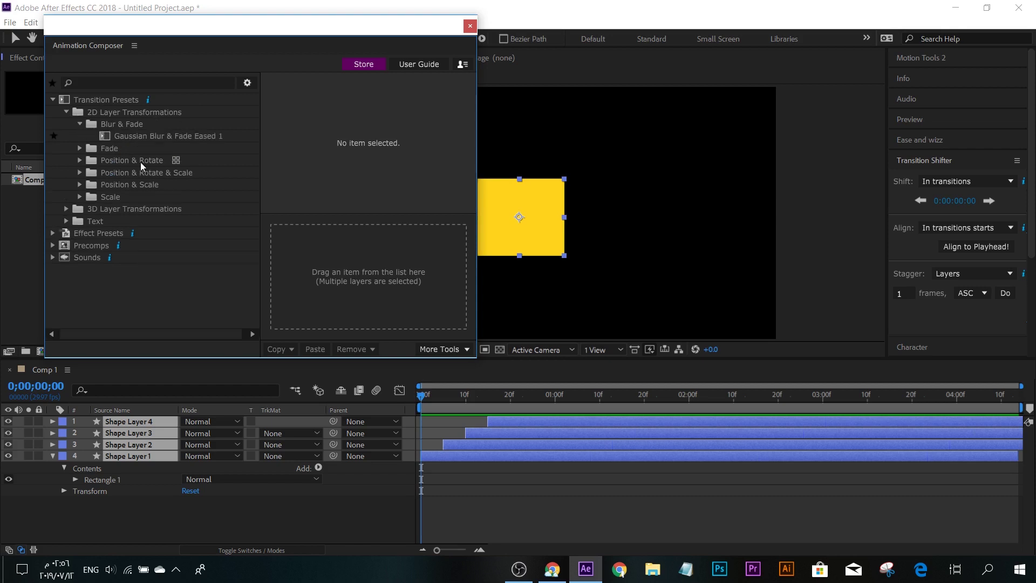
click(129, 136)
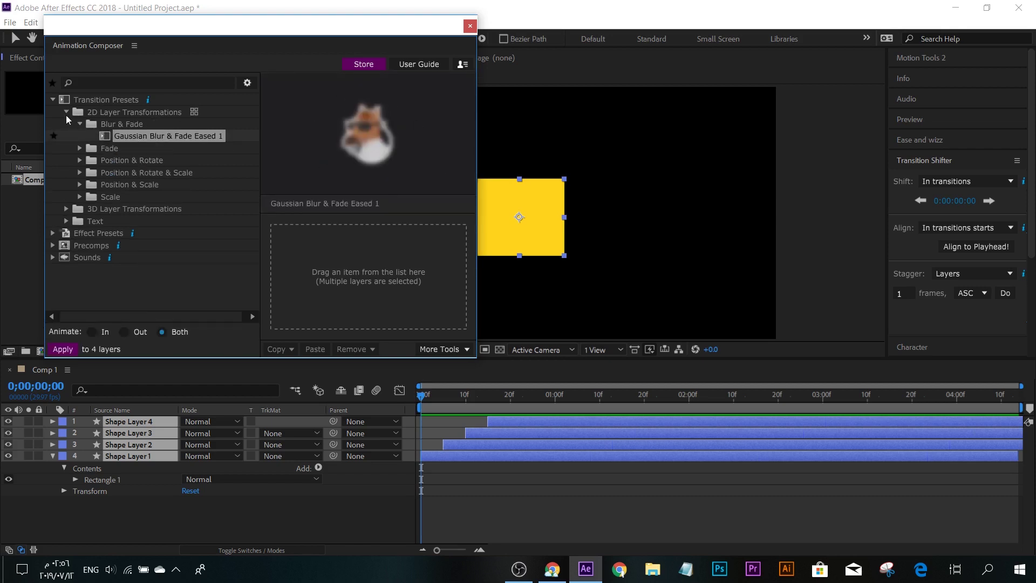
click(53, 100)
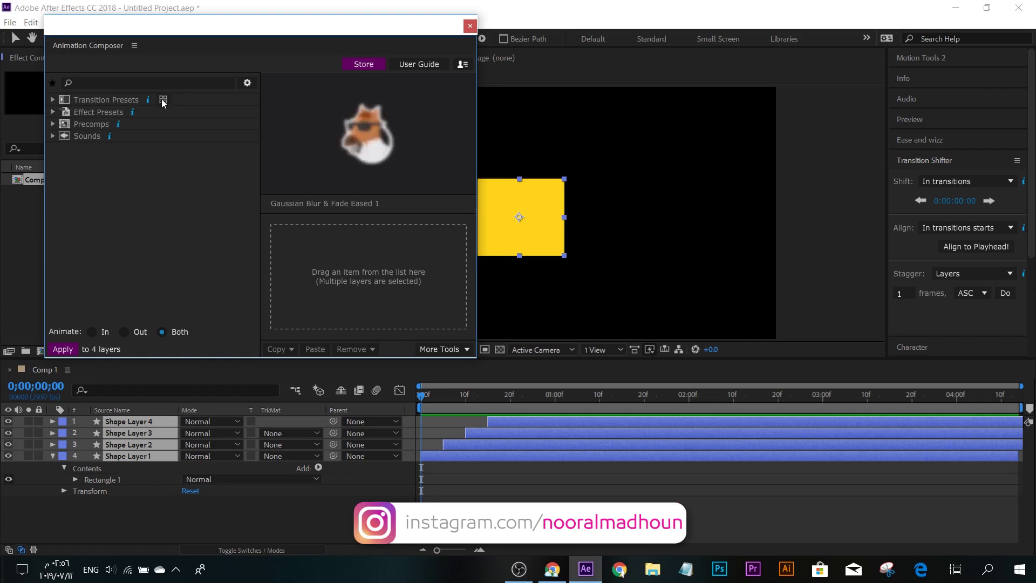
Open the Transition Presets Preview Grid, reposition and scroll it, and enter 2D Layer Transformations
double_click(161, 99)
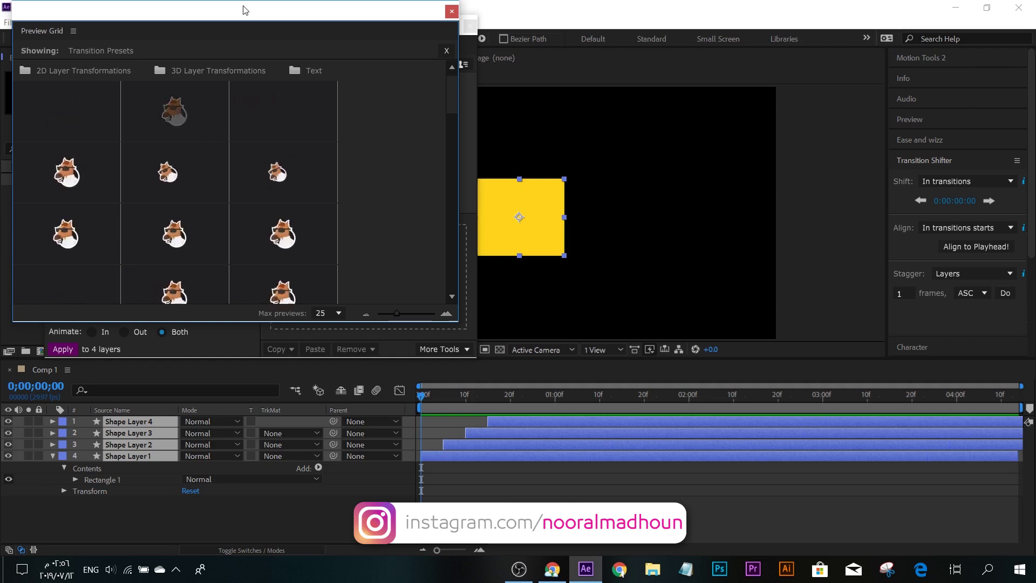
drag(225, 19, 397, 27)
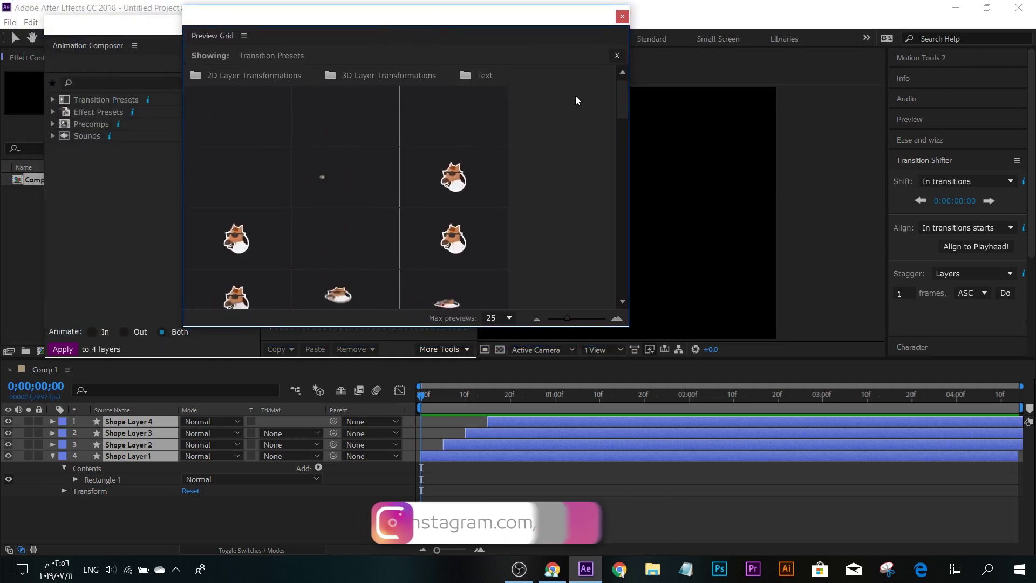
mouse_move(620, 90)
mouse_down()
mouse_move(618, 135)
mouse_move(627, 84)
mouse_up()
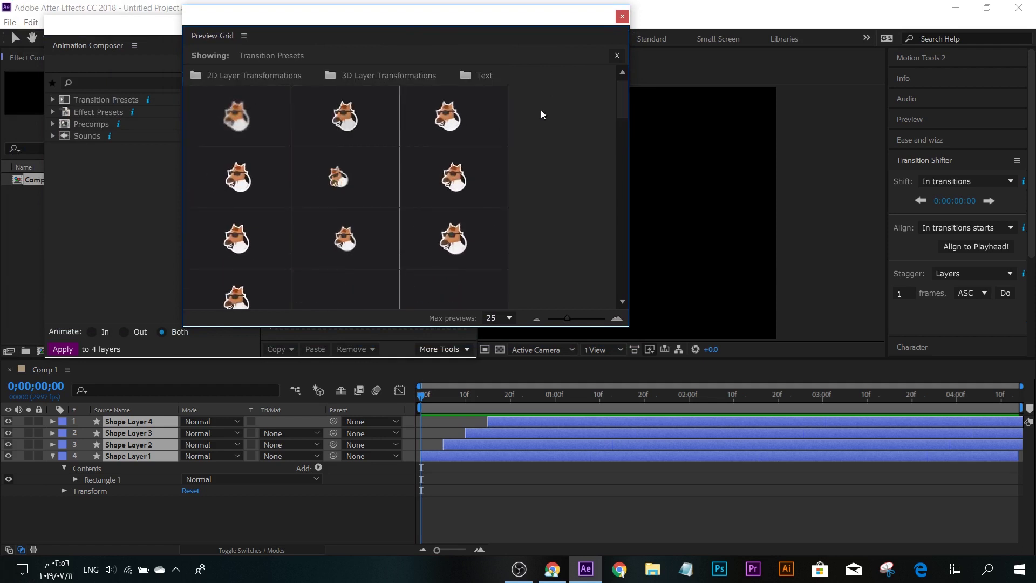
drag(622, 89, 618, 139)
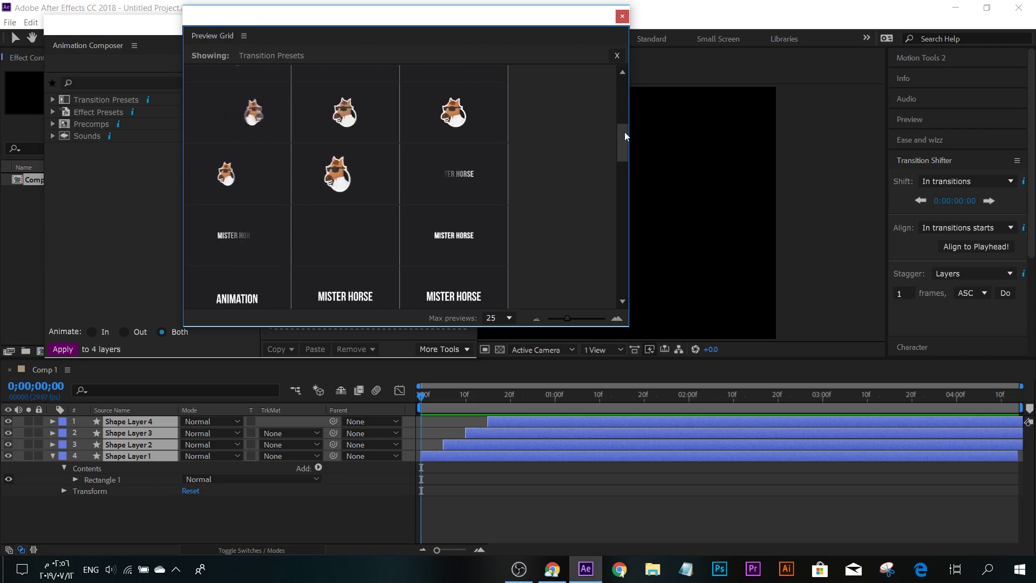
drag(625, 135, 617, 183)
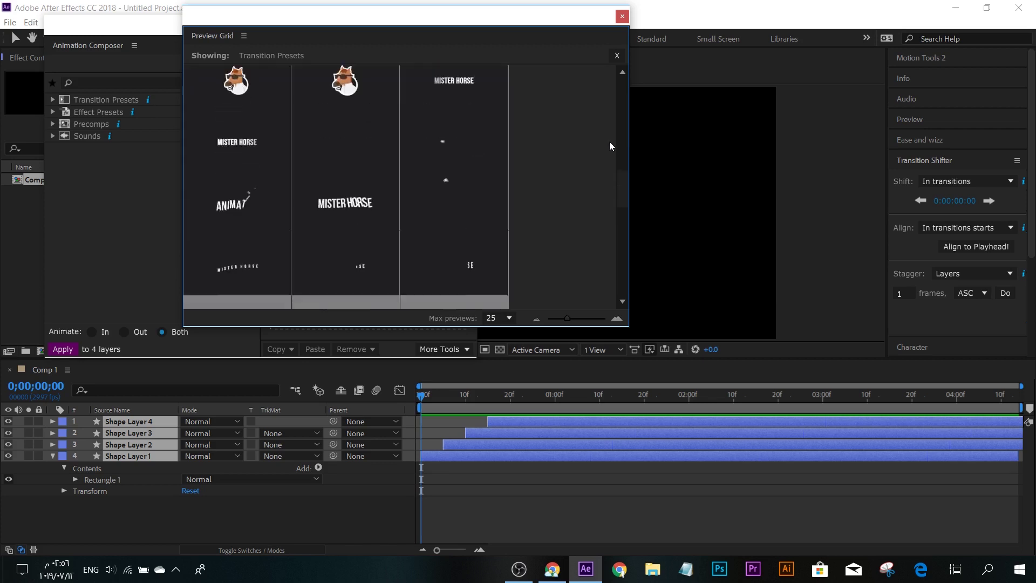
scroll(612, 119, up, 10)
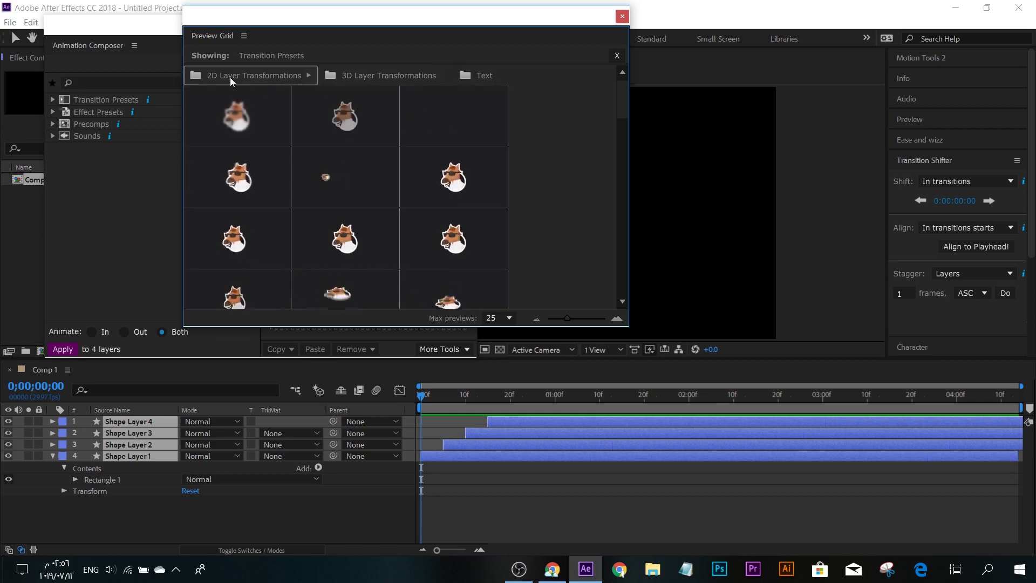
click(260, 79)
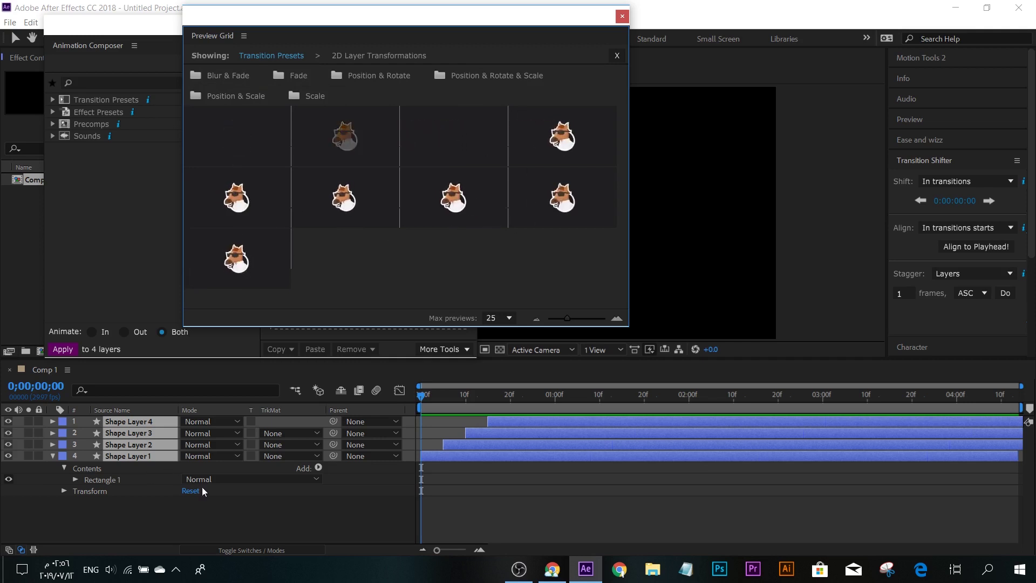
Delete Shape Layers 2–4 and move the yellow square to the composition centre
drag(375, 18, 205, 14)
click(491, 446)
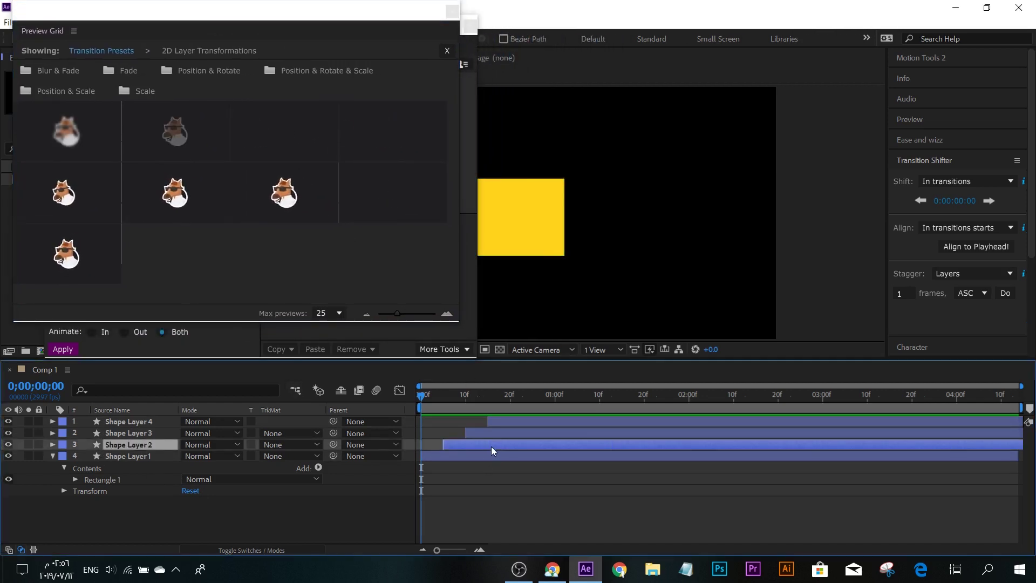
shift+click(524, 420)
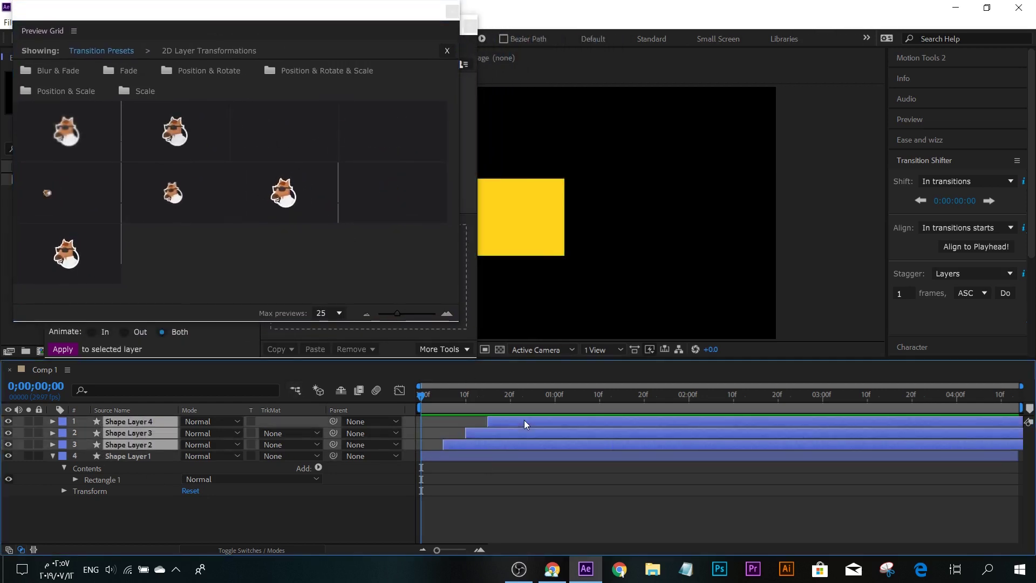
key(Delete)
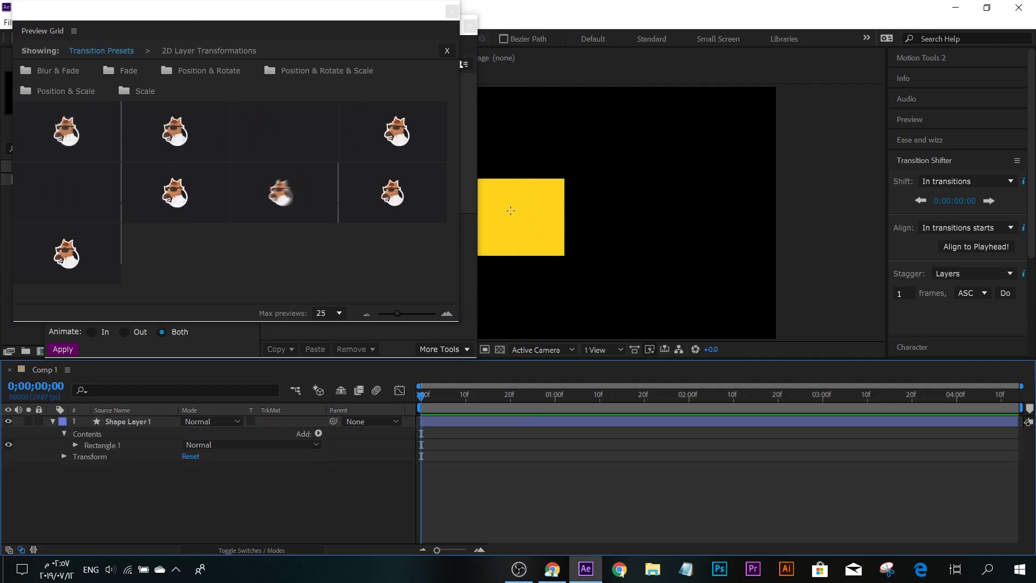
drag(514, 203, 625, 173)
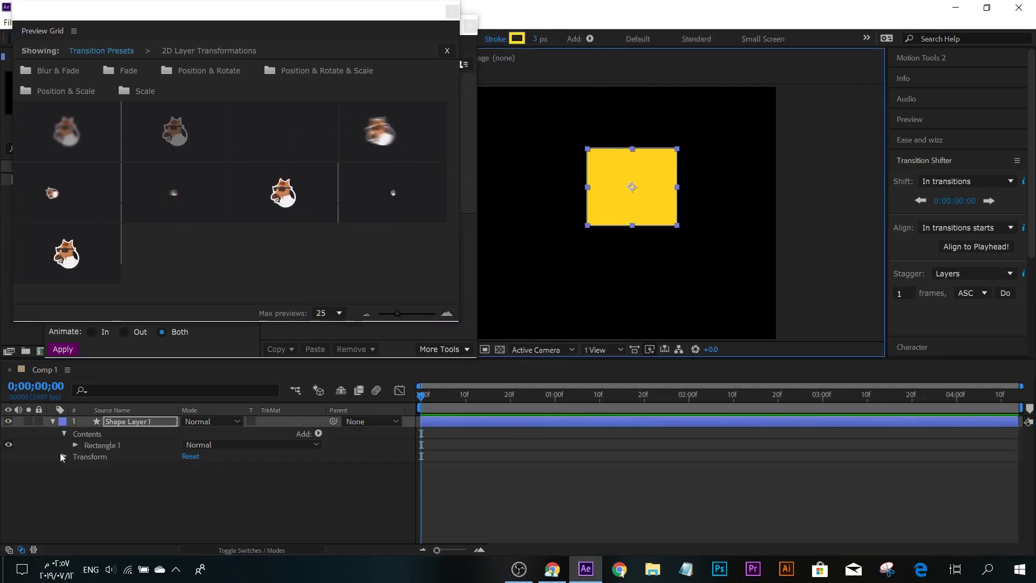
Apply Gaussian Blur & Fade Eased 1 as an In transition to Shape Layer 1 and preview it
click(115, 423)
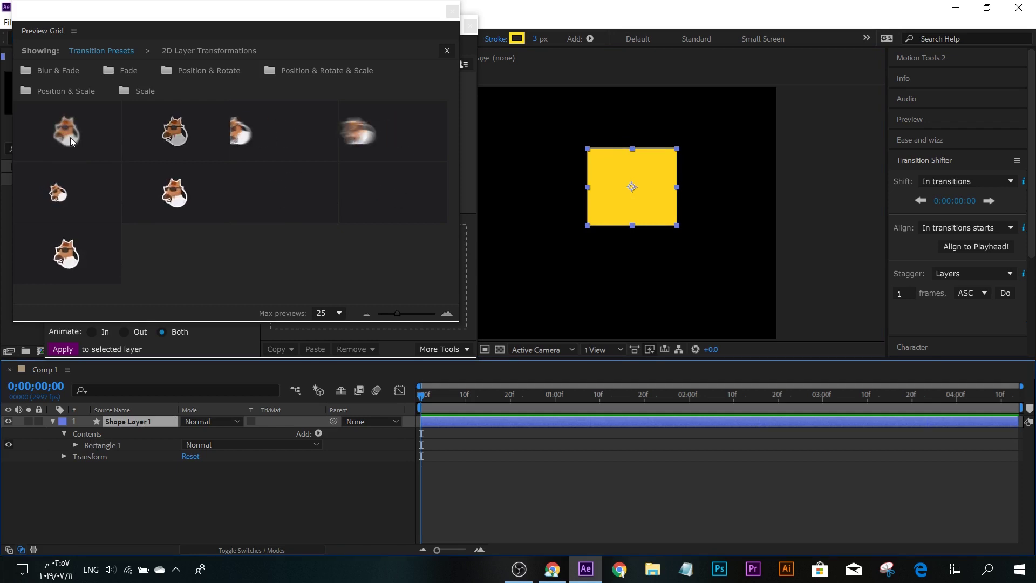
click(66, 140)
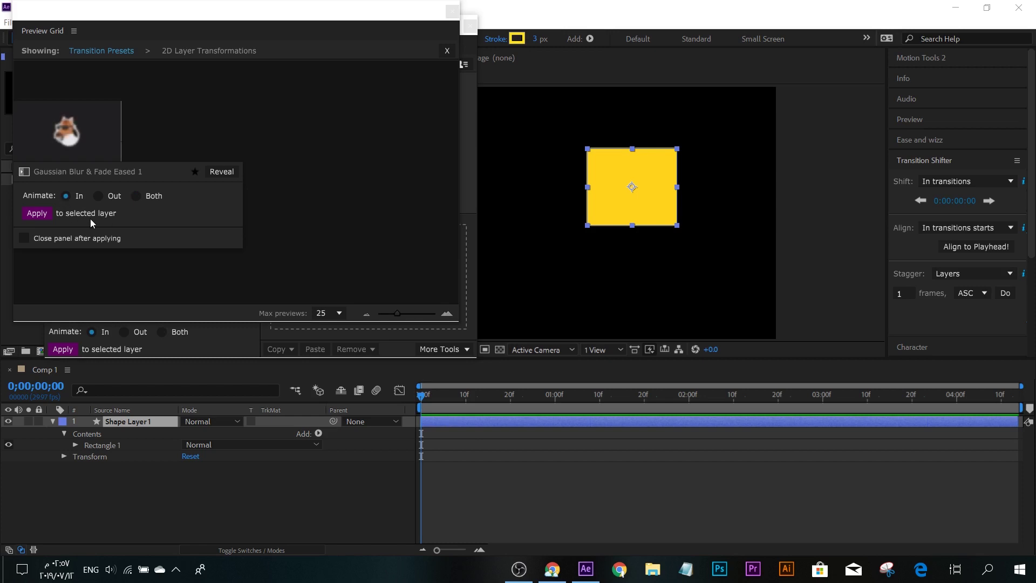
click(33, 214)
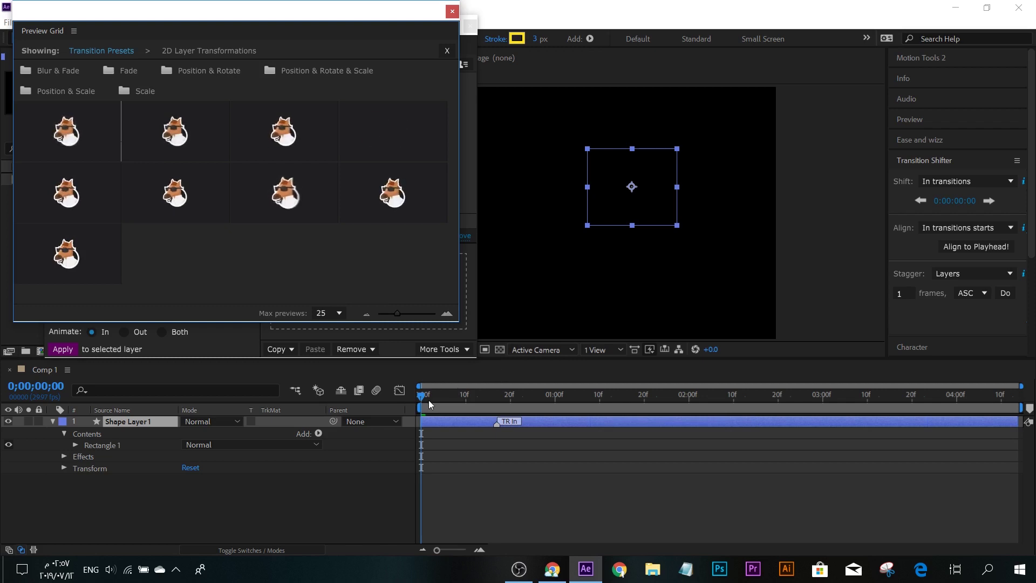
click(387, 409)
key(space)
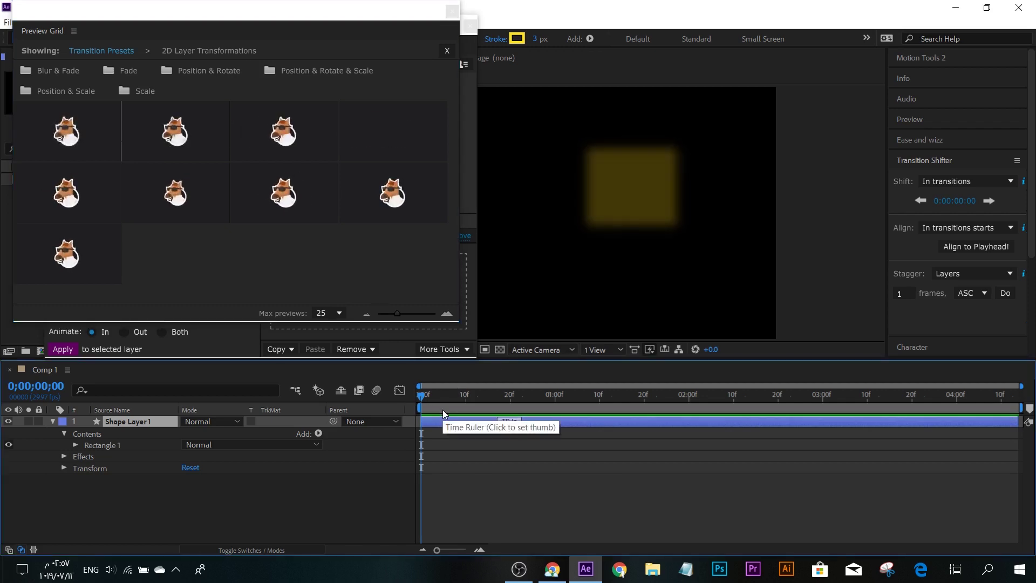
key(space)
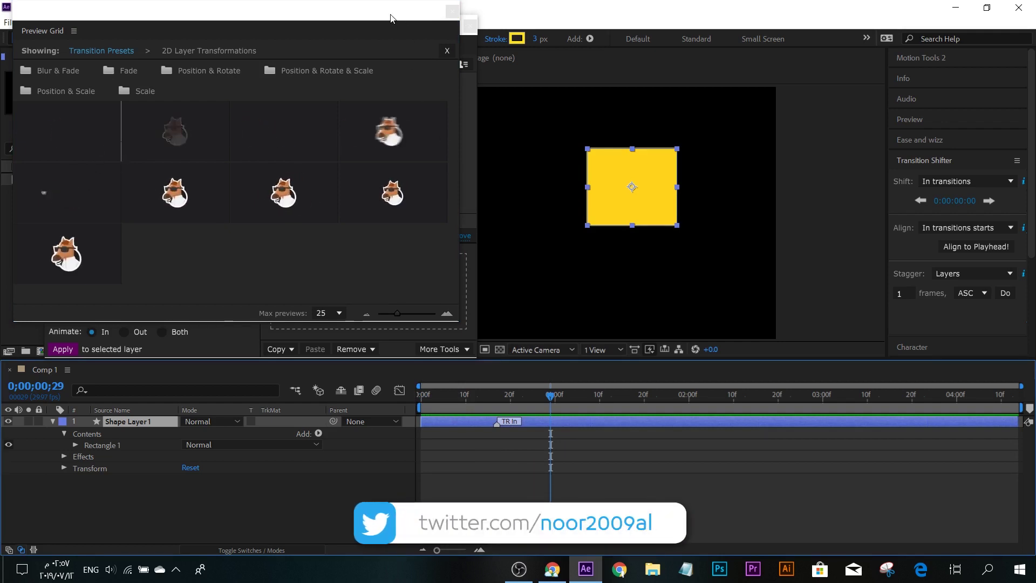
Rearrange the preview grid and Animation Composer windows and bring up the preset removal options
mouse_move(390, 19)
mouse_down()
mouse_move(395, 161)
mouse_move(387, 86)
mouse_up()
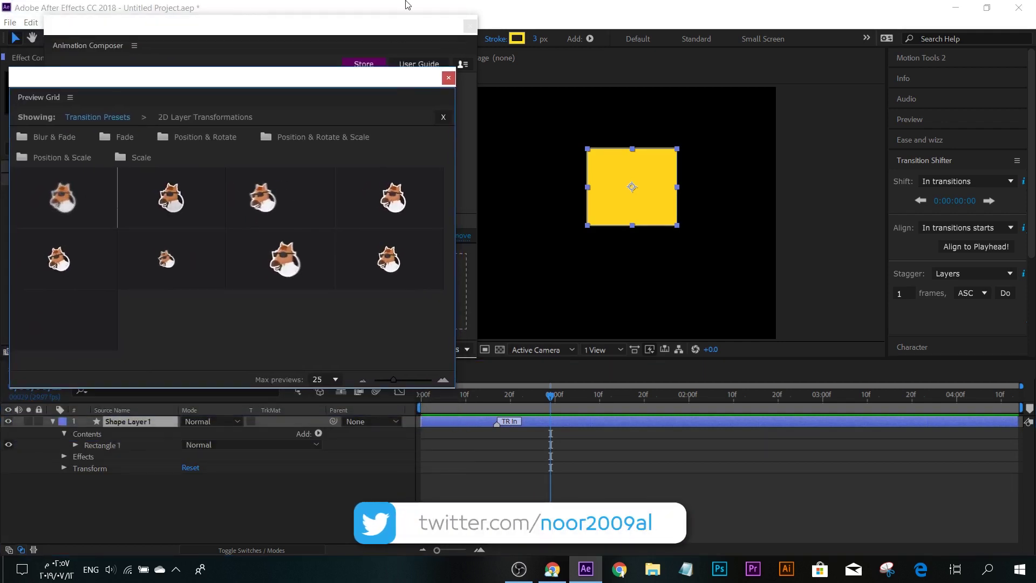
click(393, 28)
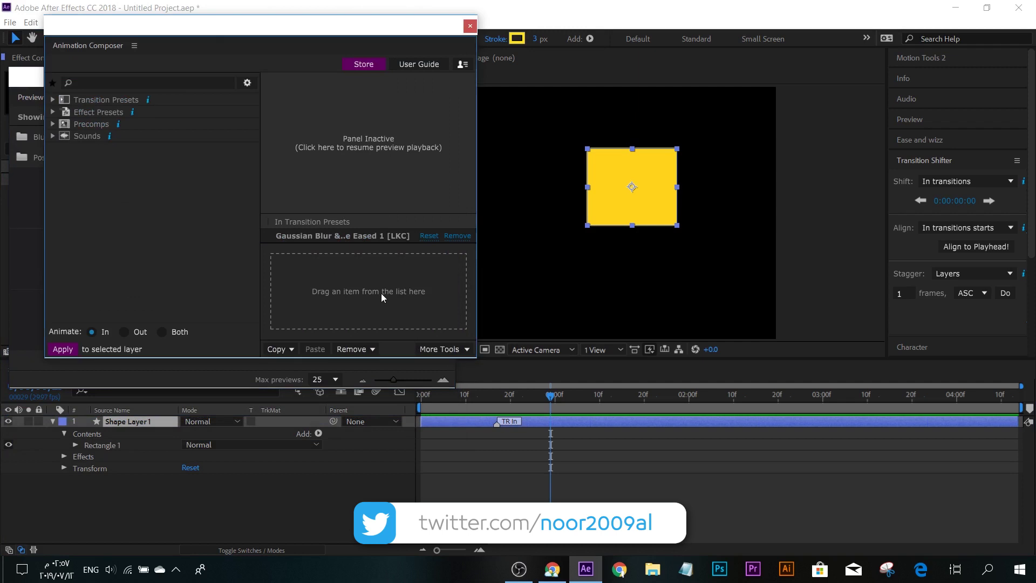
click(119, 422)
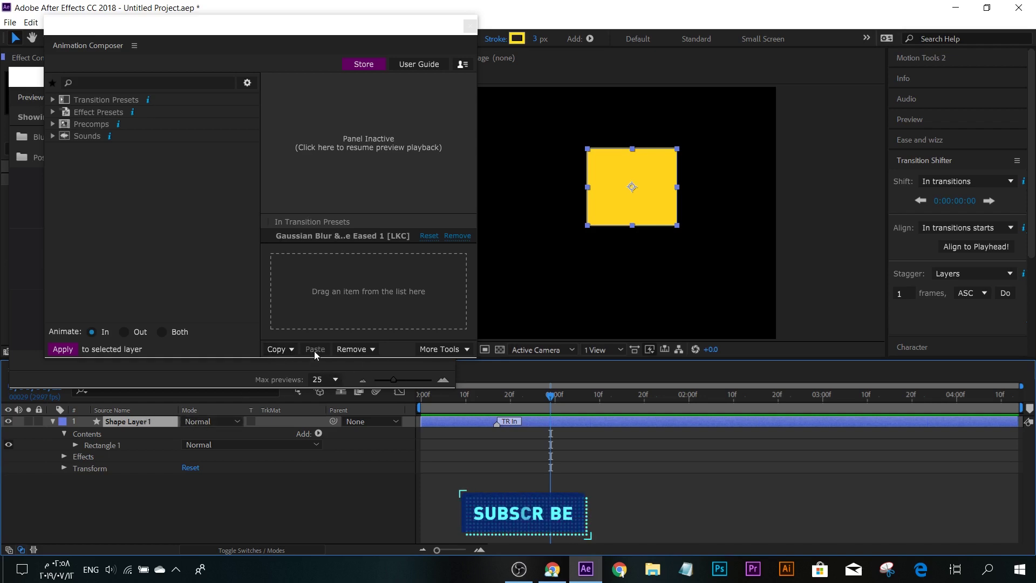
click(356, 349)
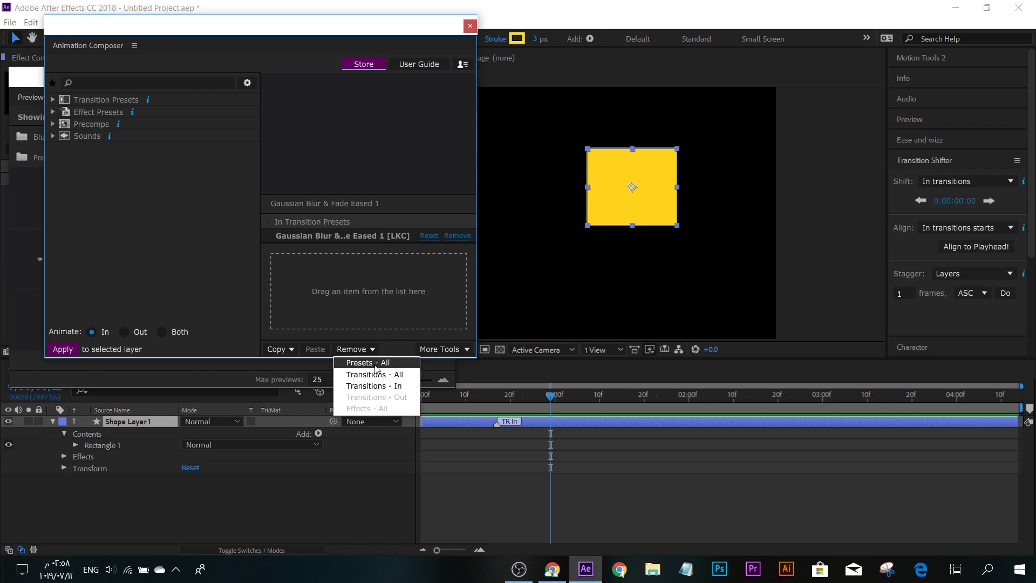
Remove all applied presets from Shape Layer 1 and browse to 3D Layer Transformations presets
click(377, 365)
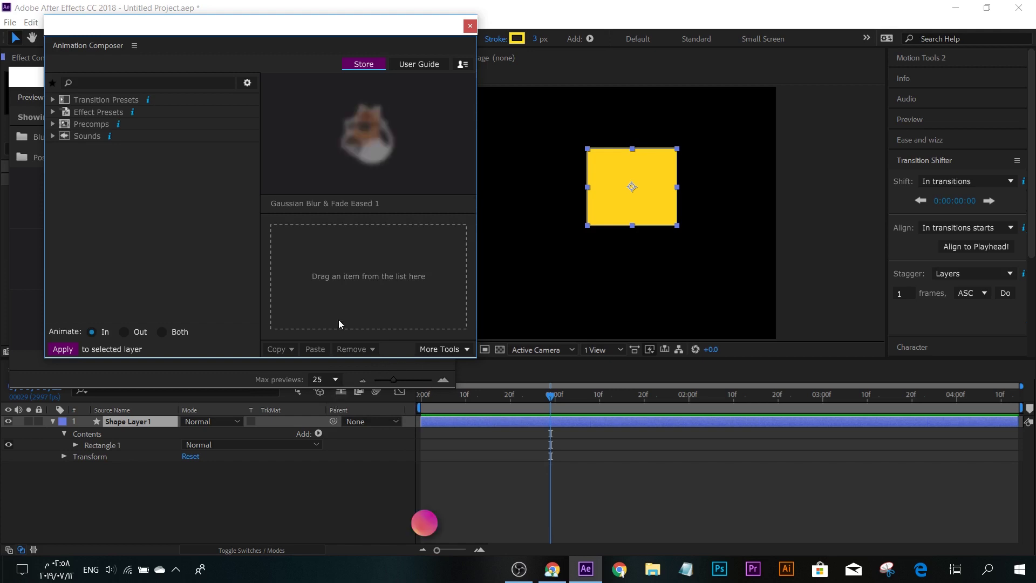
click(81, 108)
click(99, 118)
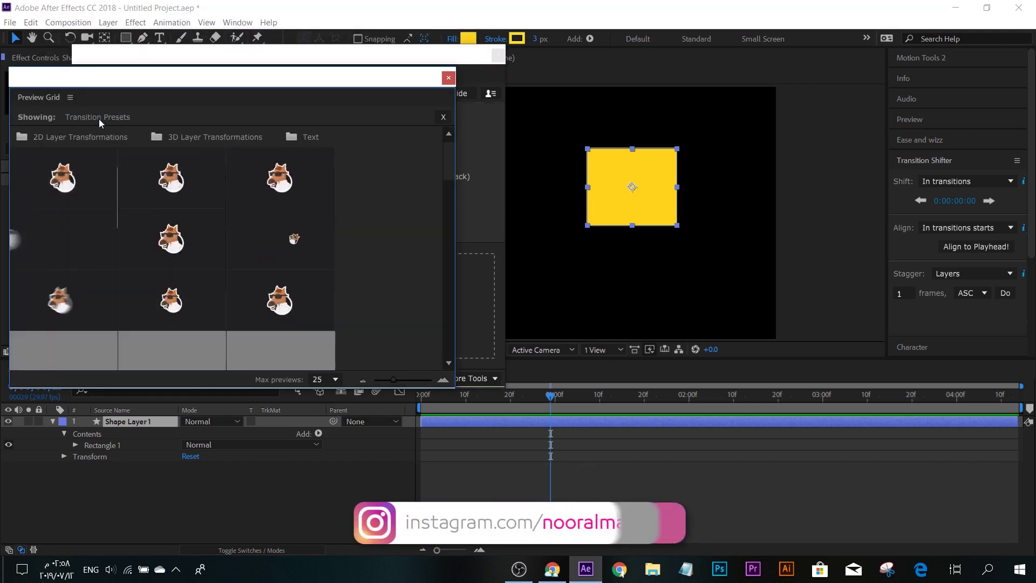
click(196, 139)
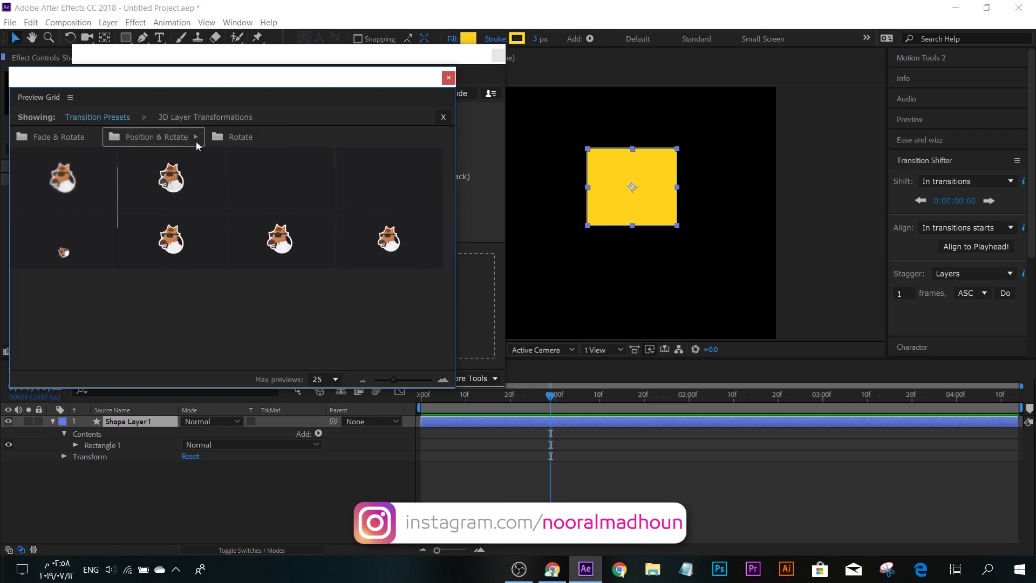
Make Shape Layer 1 a 3D layer, then undo it back to 2D
click(263, 548)
click(257, 421)
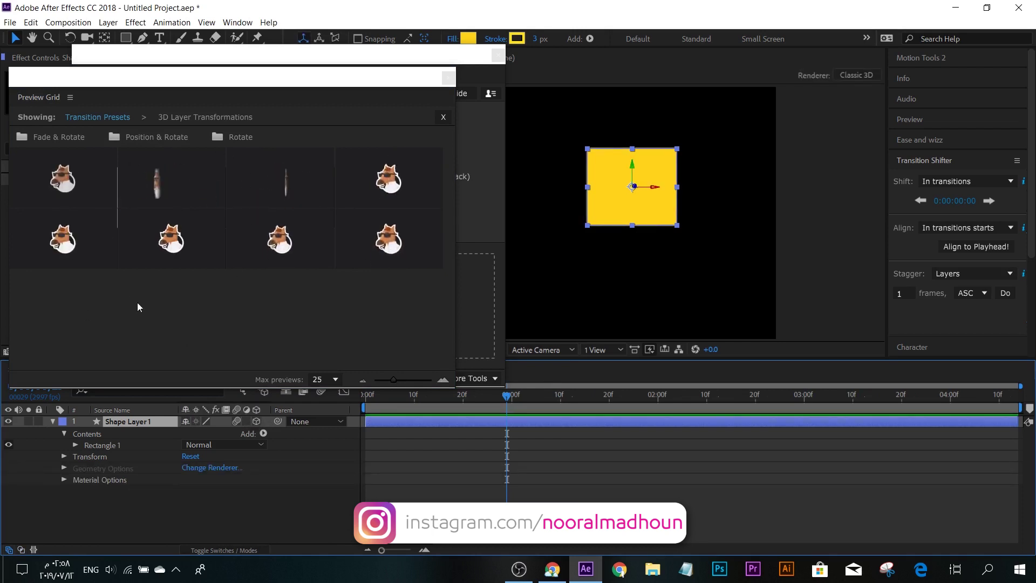
key(ctrl+z)
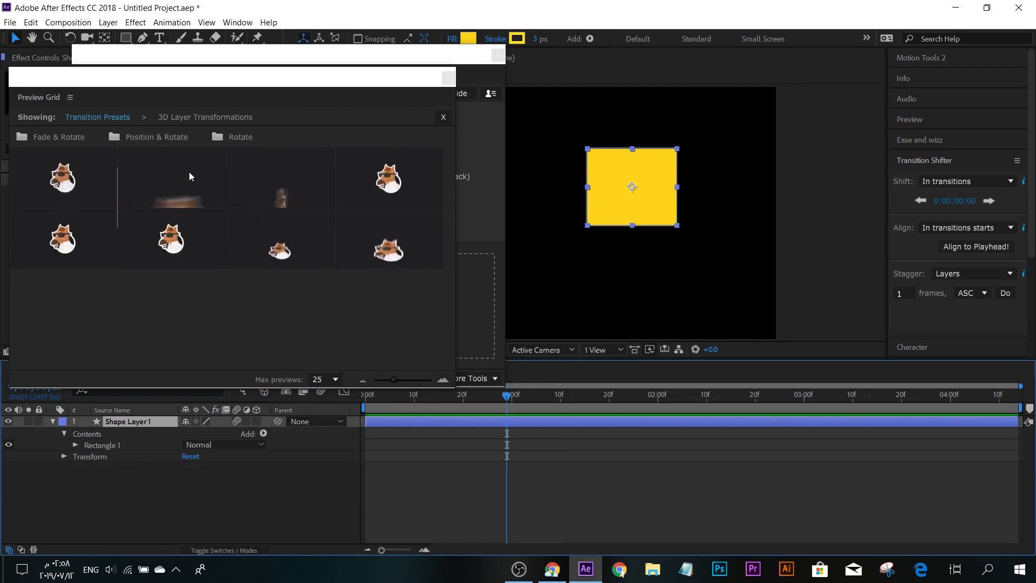
Open the Text transition presets, move and enlarge the Preview Grid, and deselect the layer
click(93, 118)
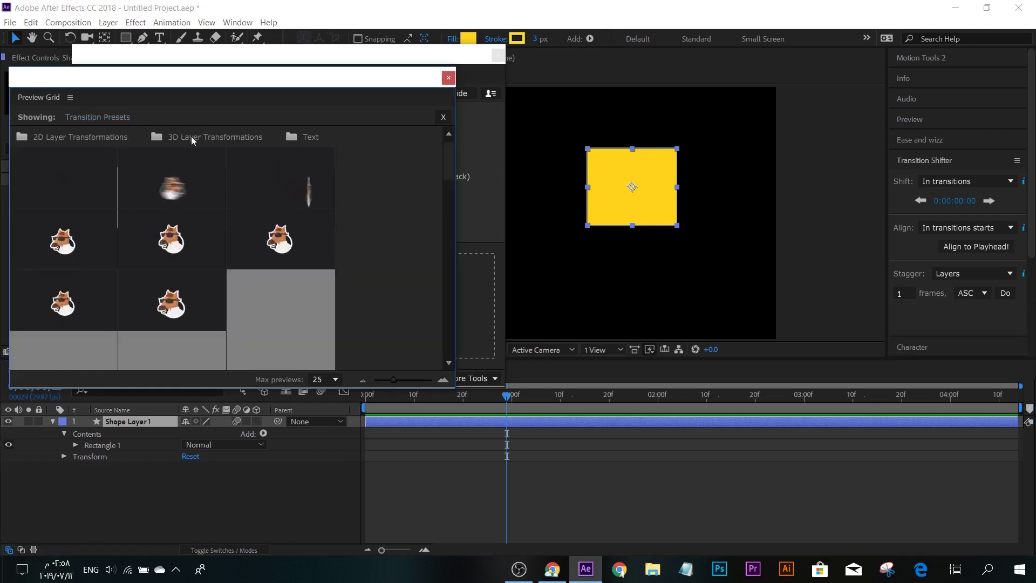
click(300, 139)
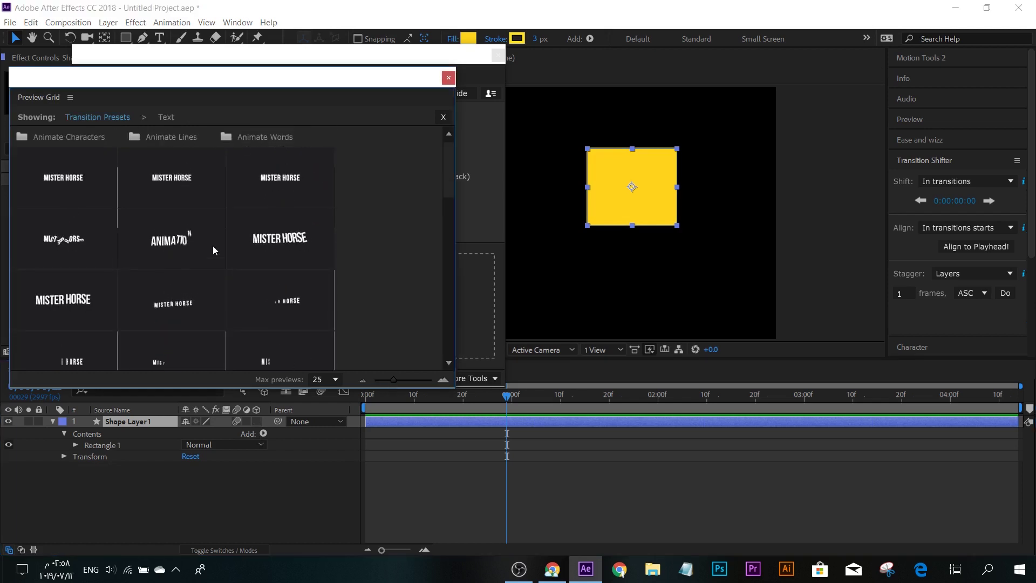
drag(333, 81, 413, 48)
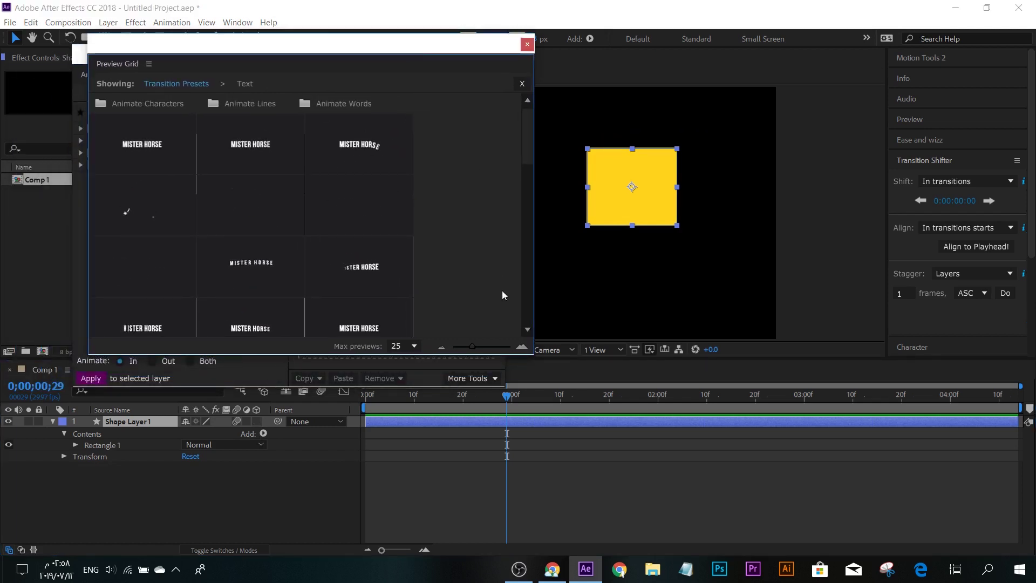
mouse_move(531, 354)
mouse_down()
mouse_move(511, 448)
mouse_move(499, 451)
mouse_up()
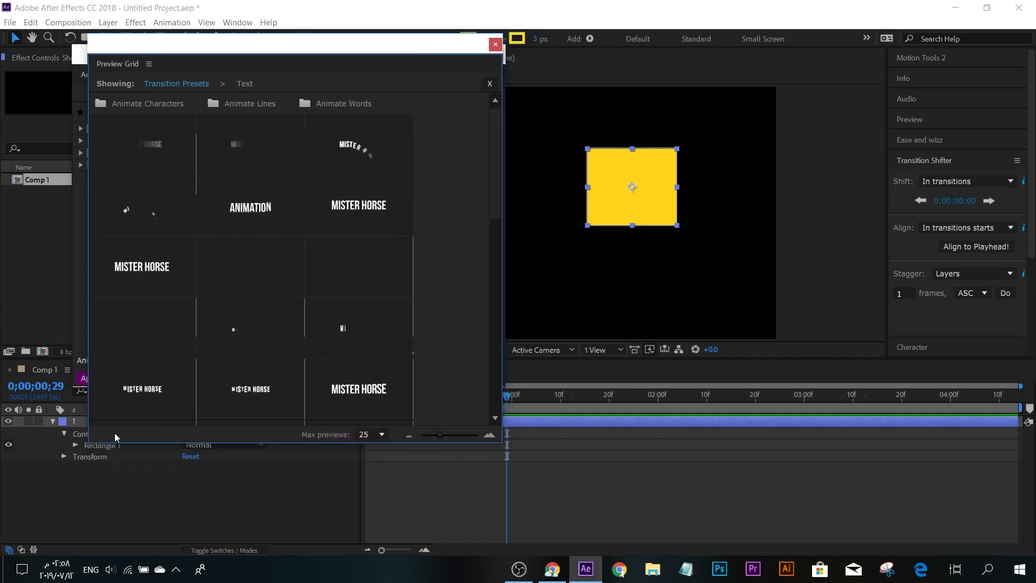
click(276, 536)
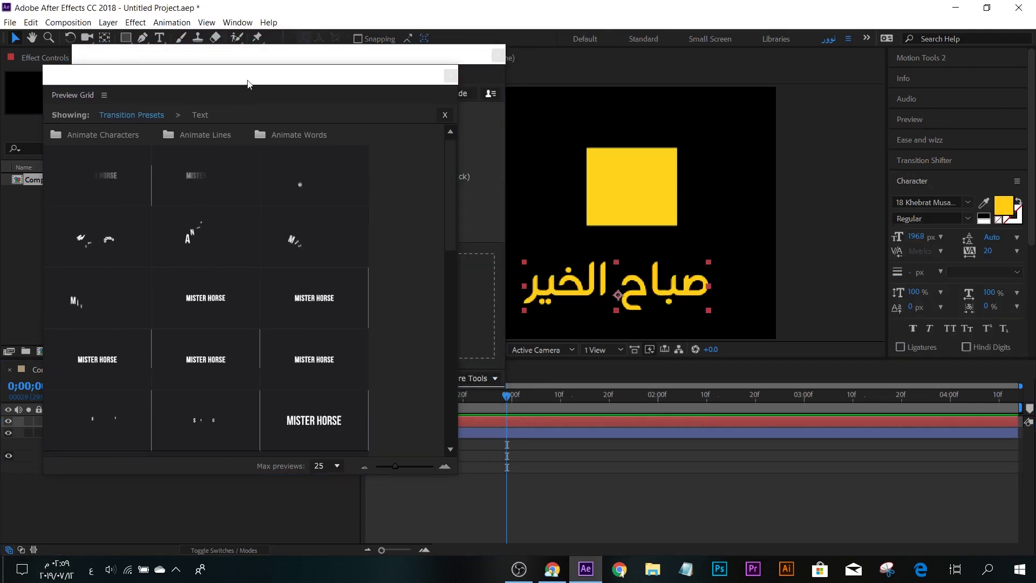
Apply Position & Rotate Characters From Start 3 (Top) In to the Arabic text layer and preview it
drag(245, 77, 236, 26)
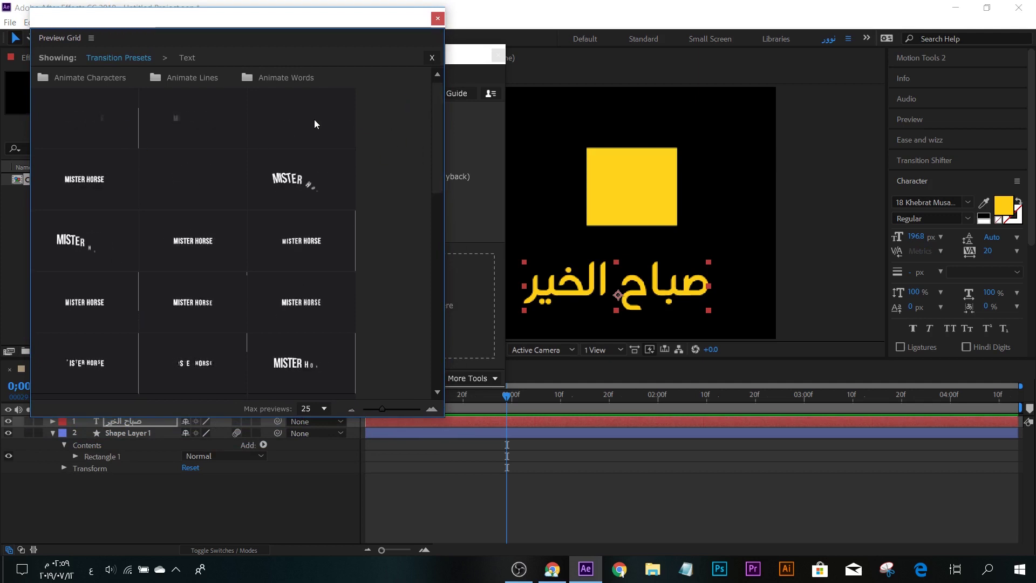
click(298, 121)
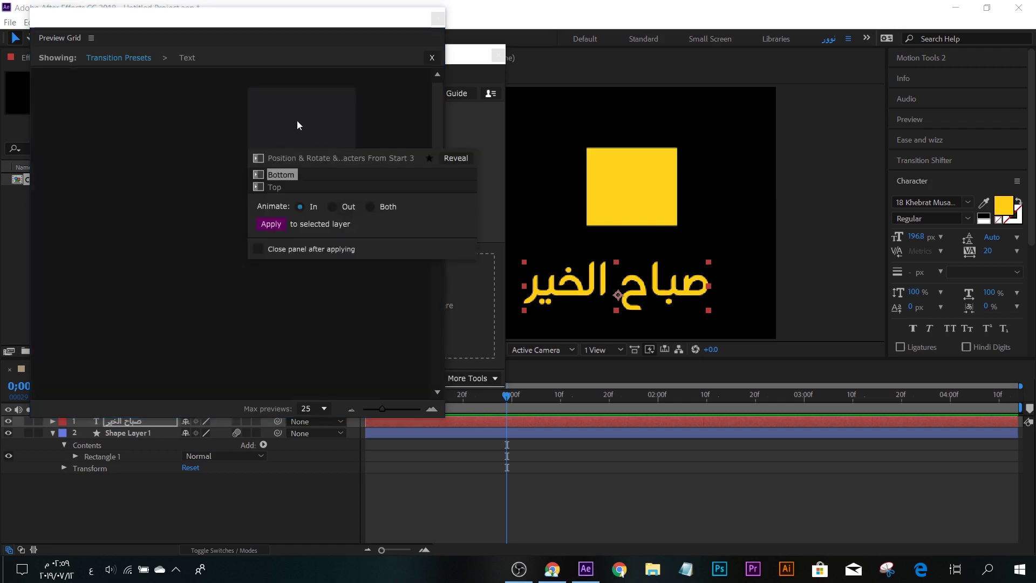
click(276, 186)
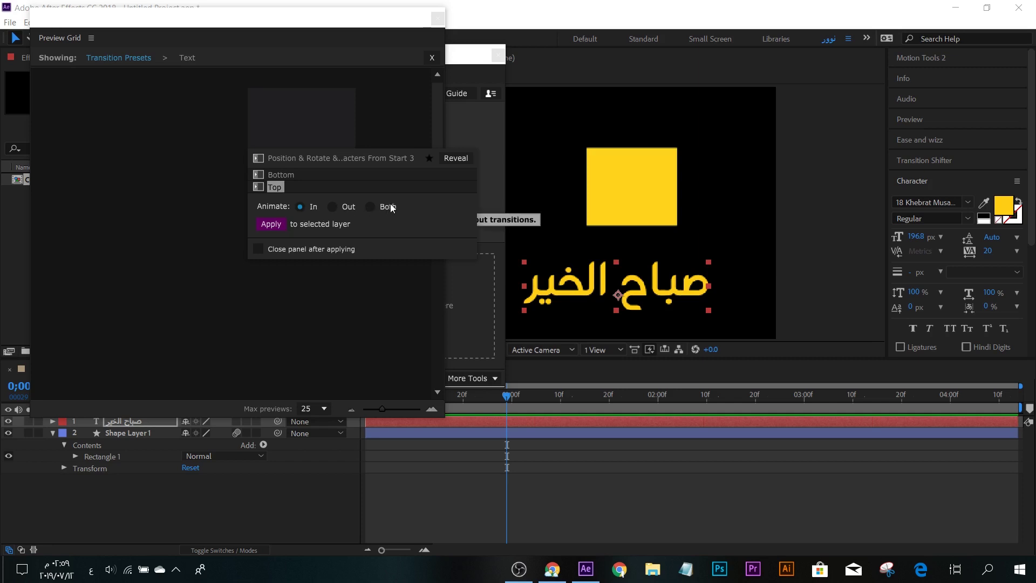
click(272, 225)
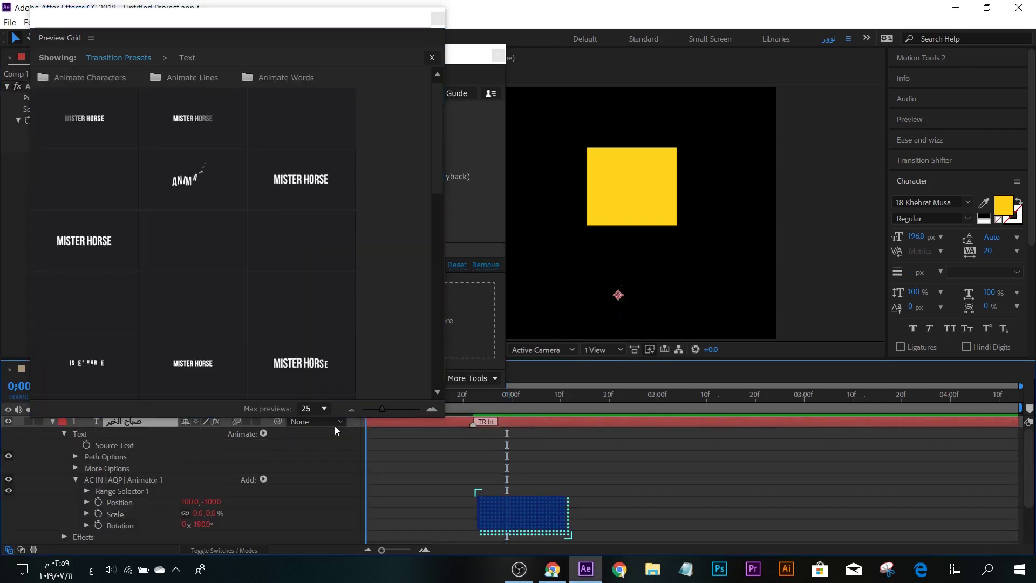
key(space)
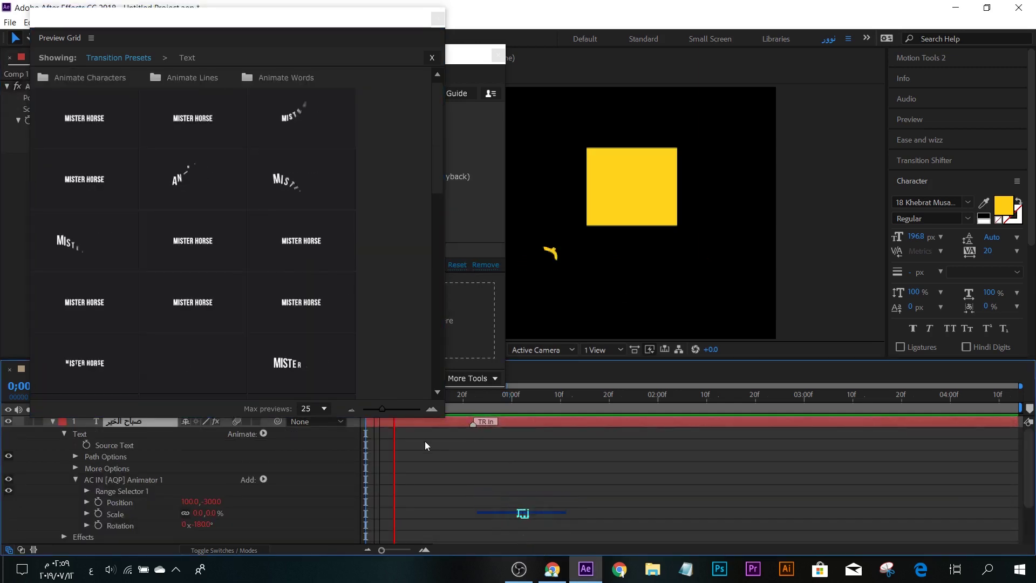
key(space)
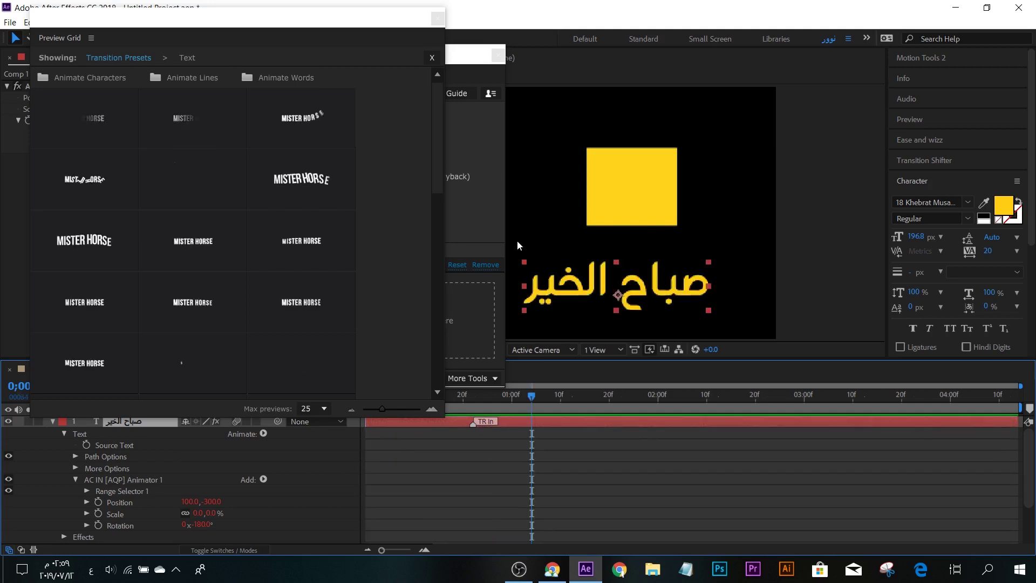
Remove the applied character transition preset from the Arabic text
click(470, 54)
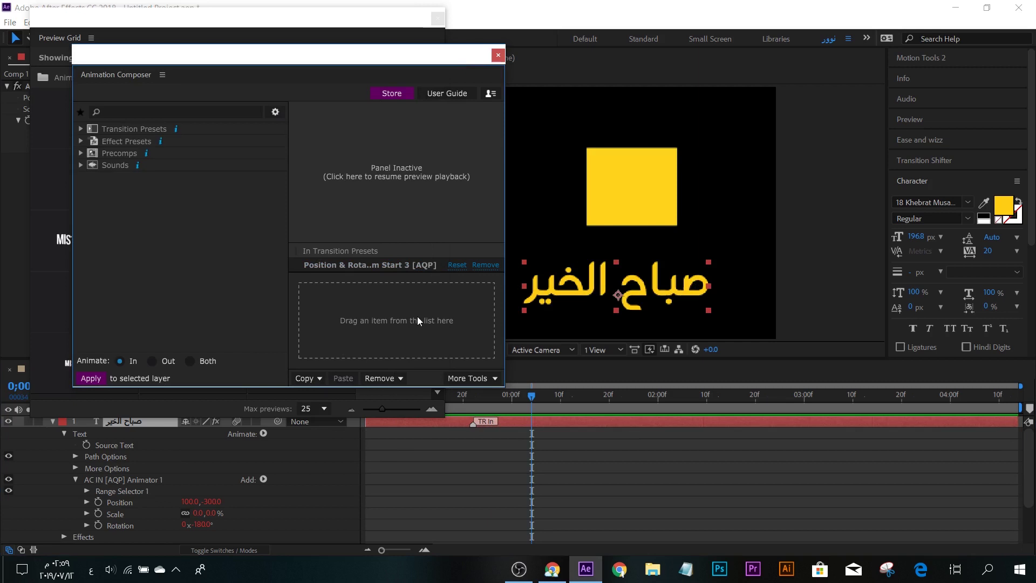
click(392, 380)
click(390, 402)
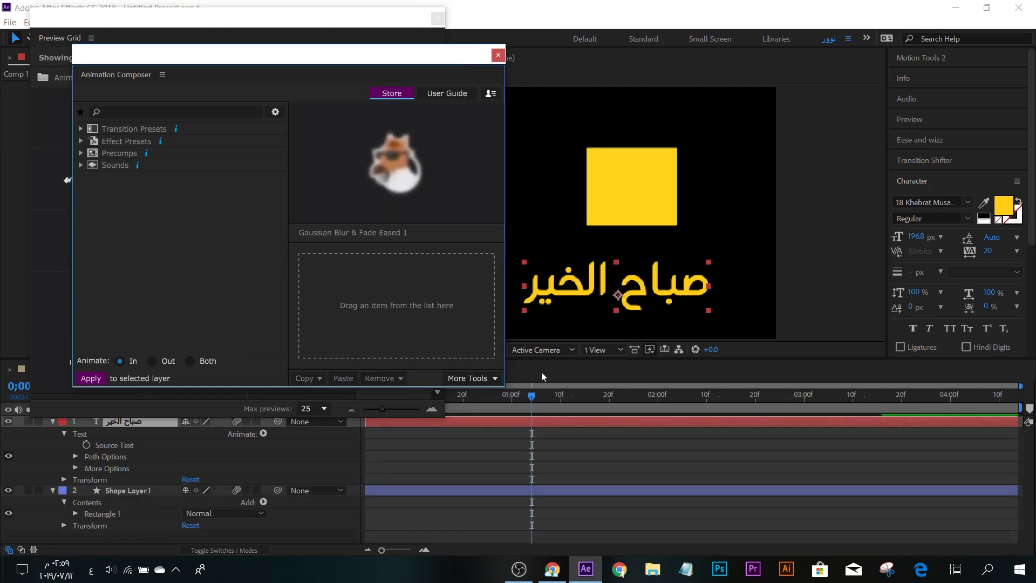
Browse text transition presets like Overshoot Scale Characters without applying any, then close the grid
click(147, 23)
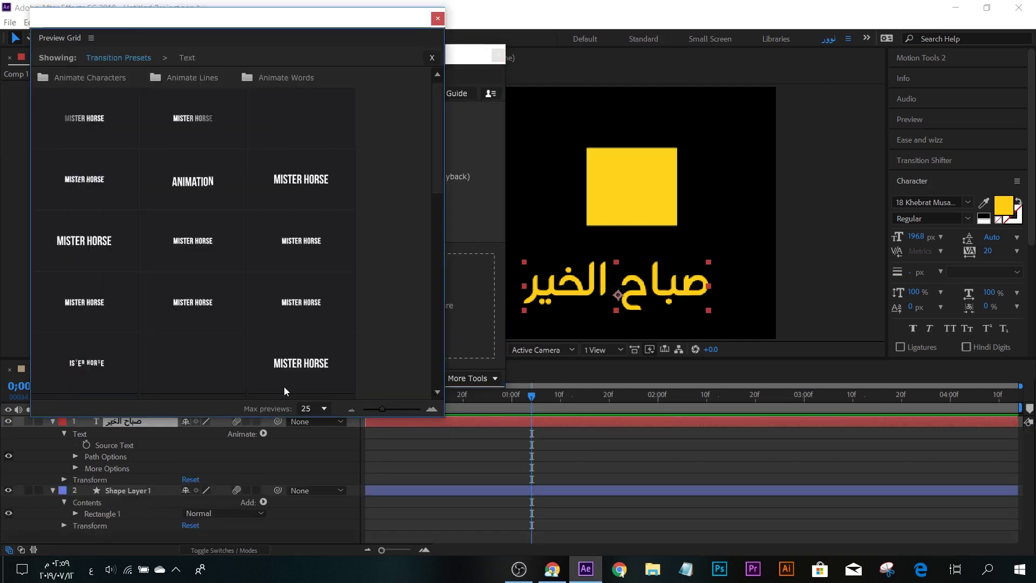
drag(442, 142, 433, 157)
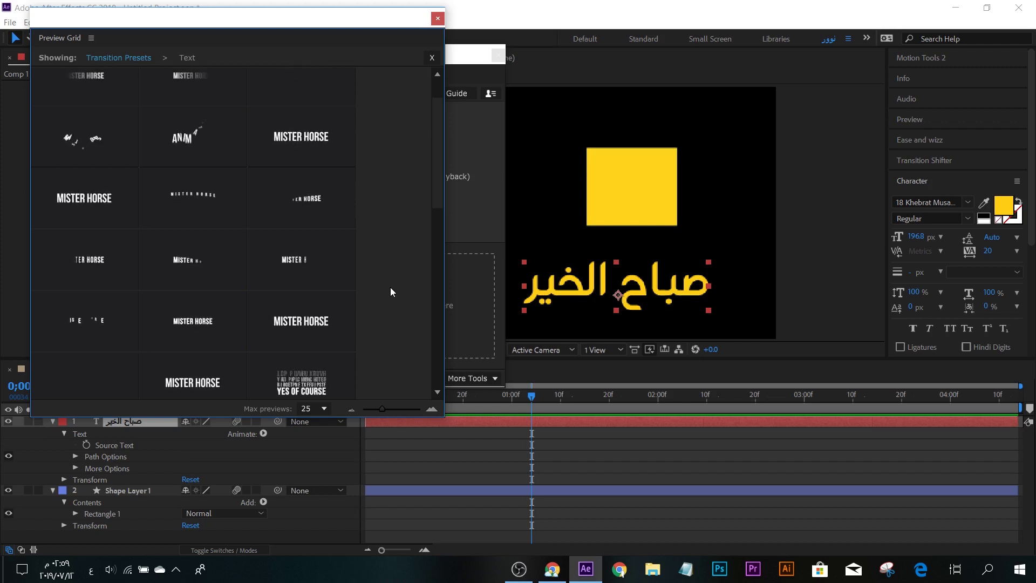
click(303, 326)
click(303, 325)
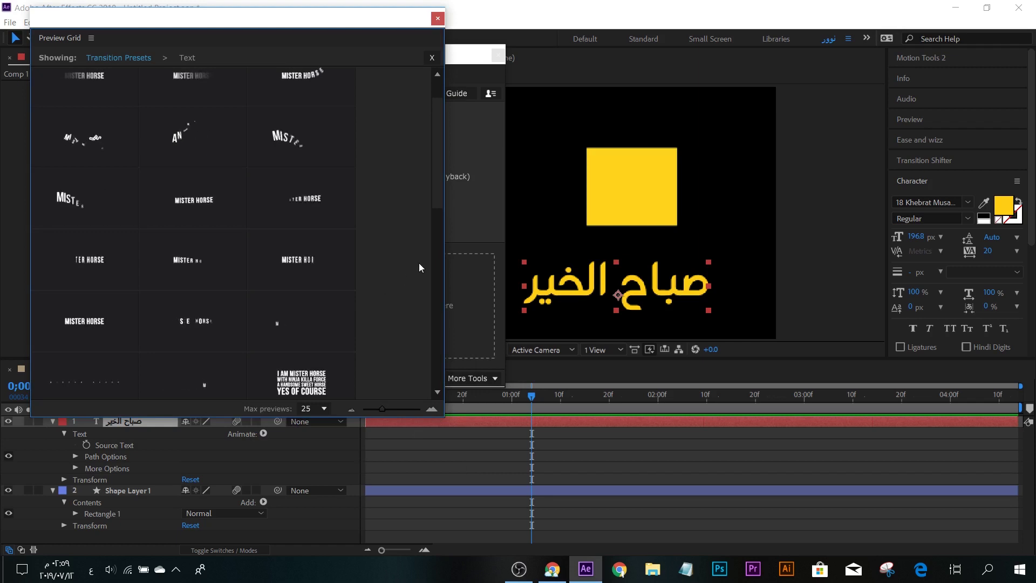
scroll(292, 345, down, 3)
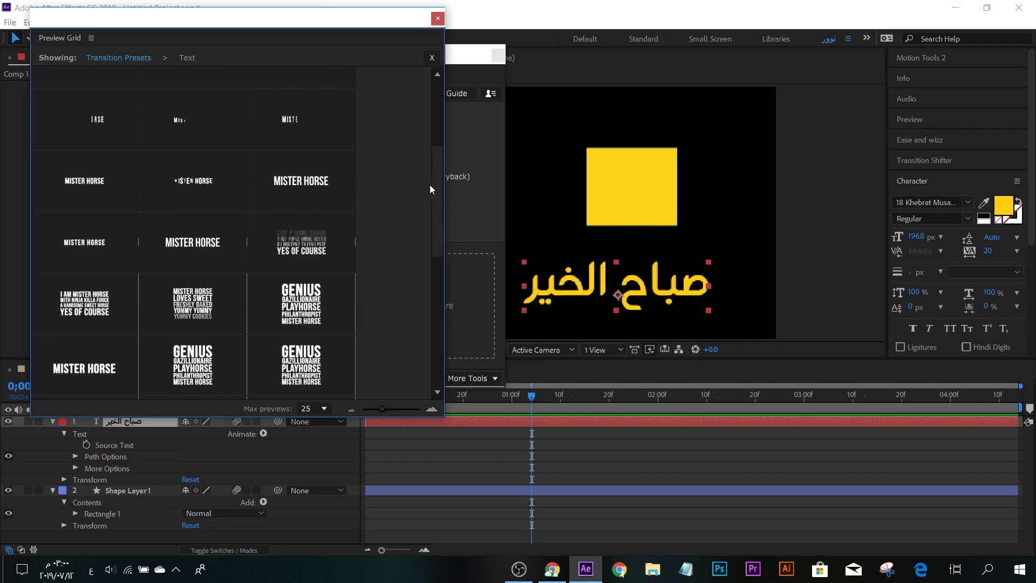
drag(437, 188, 437, 236)
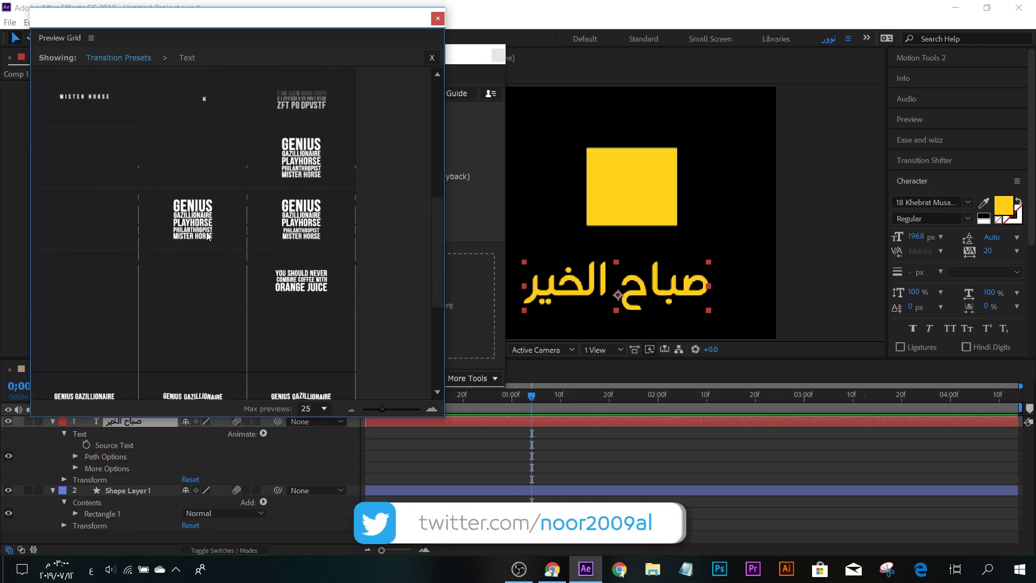
click(206, 235)
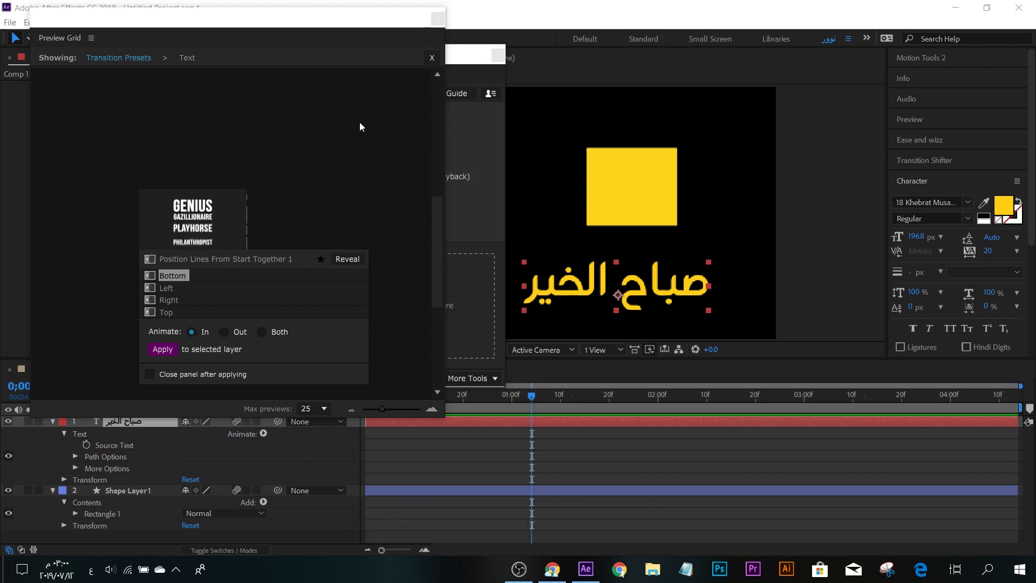
key(Escape)
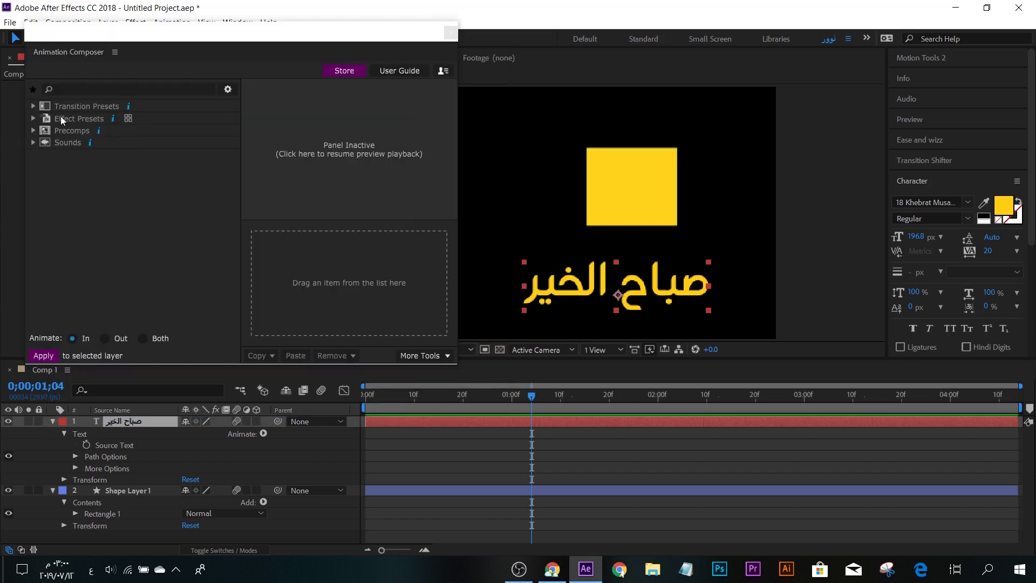
Show Effect Presets as previews, collapse the layer properties and select the yellow square's shape layer
click(128, 118)
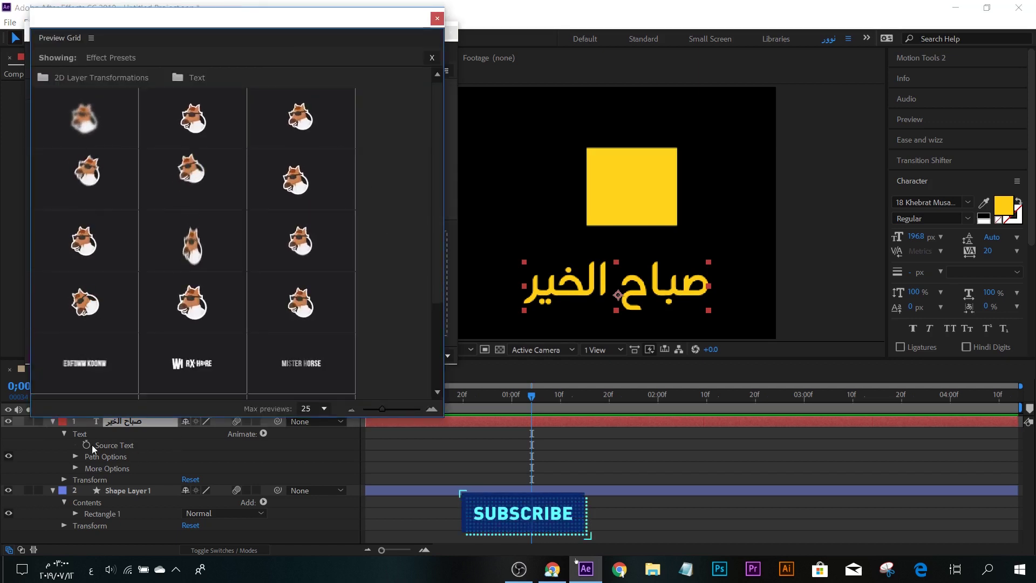
click(53, 422)
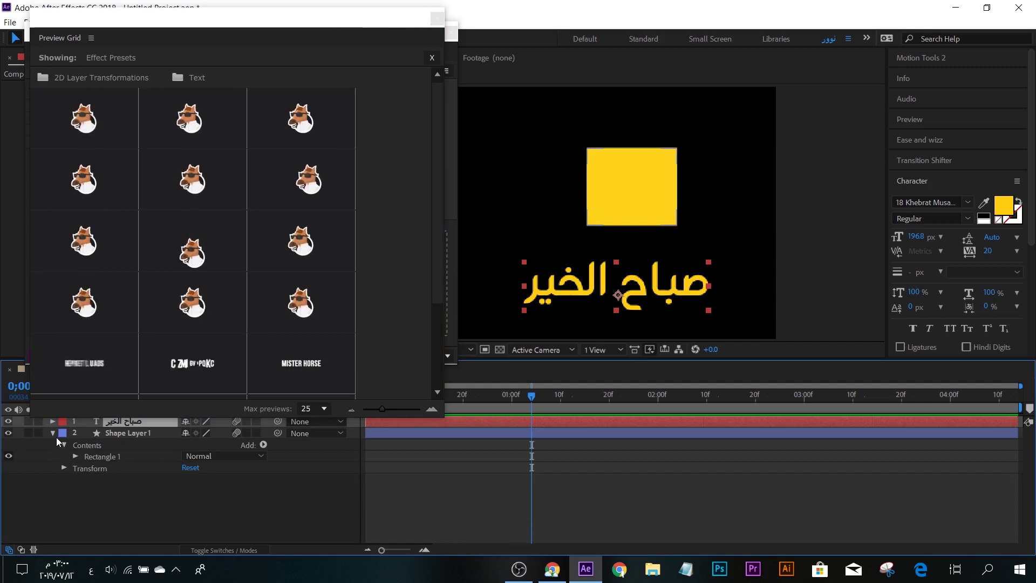
click(53, 432)
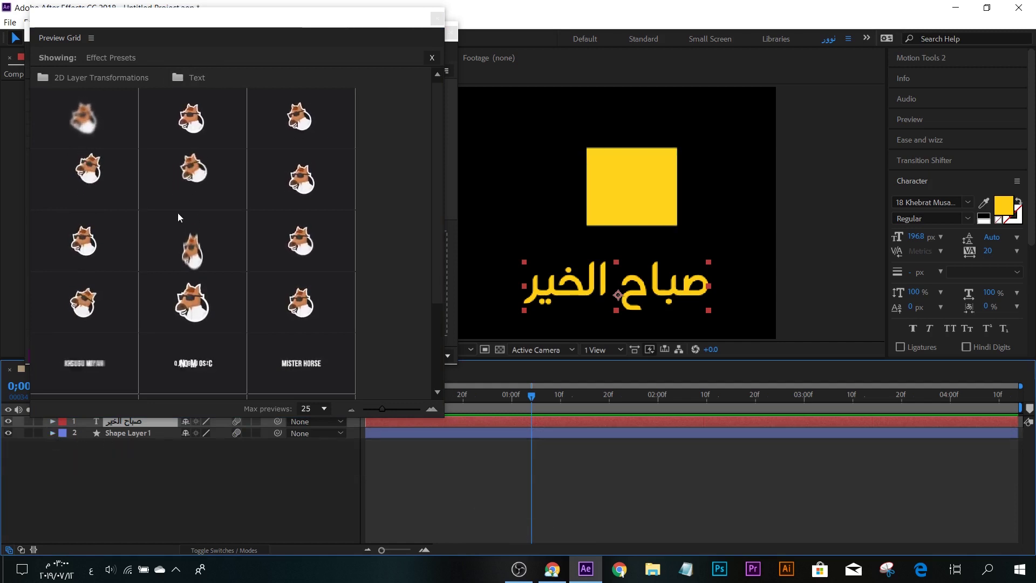
click(494, 434)
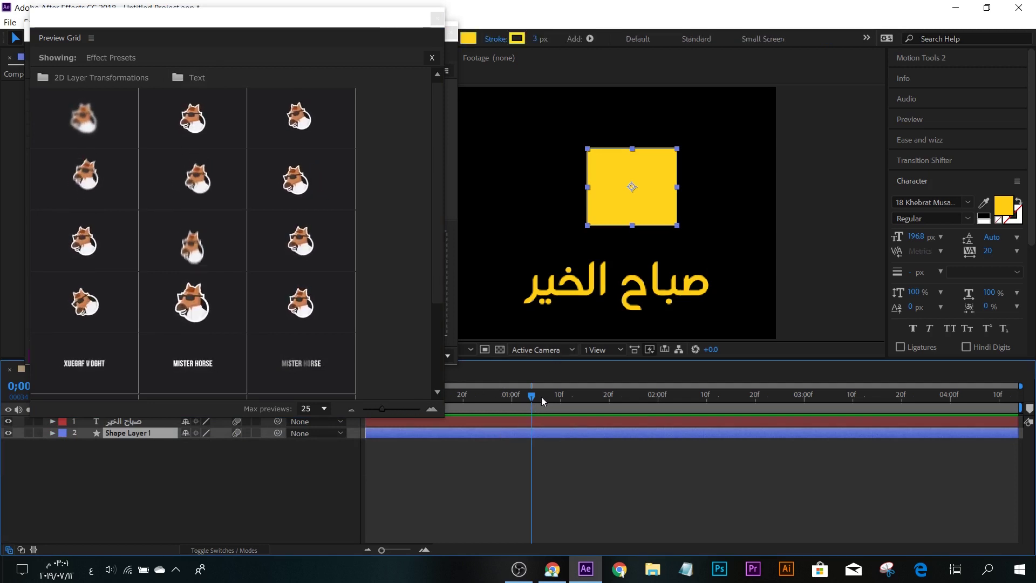
Apply Cosine Absolute Y Position & Rotation 1 to the yellow square and close the grid
click(89, 187)
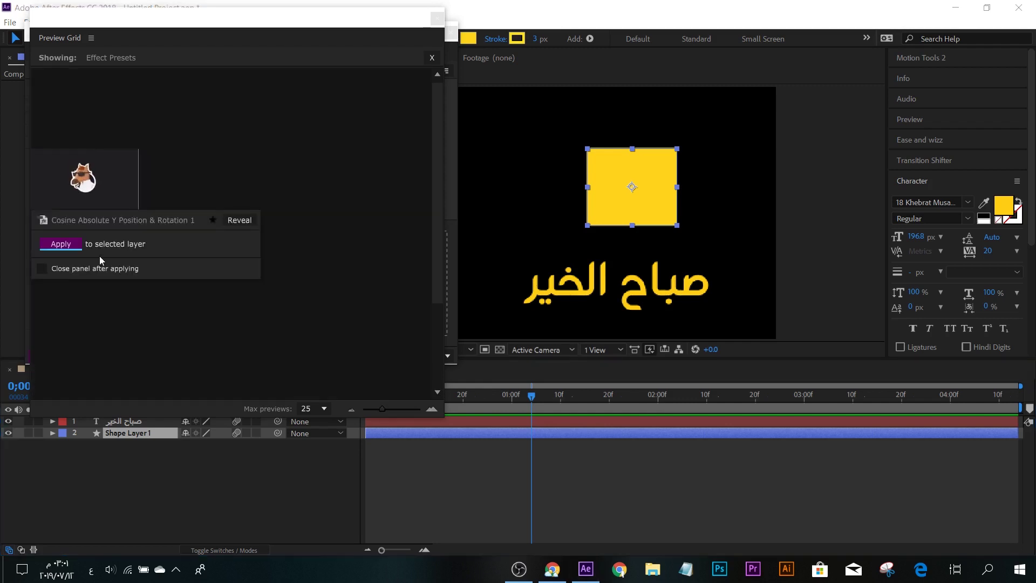
click(70, 249)
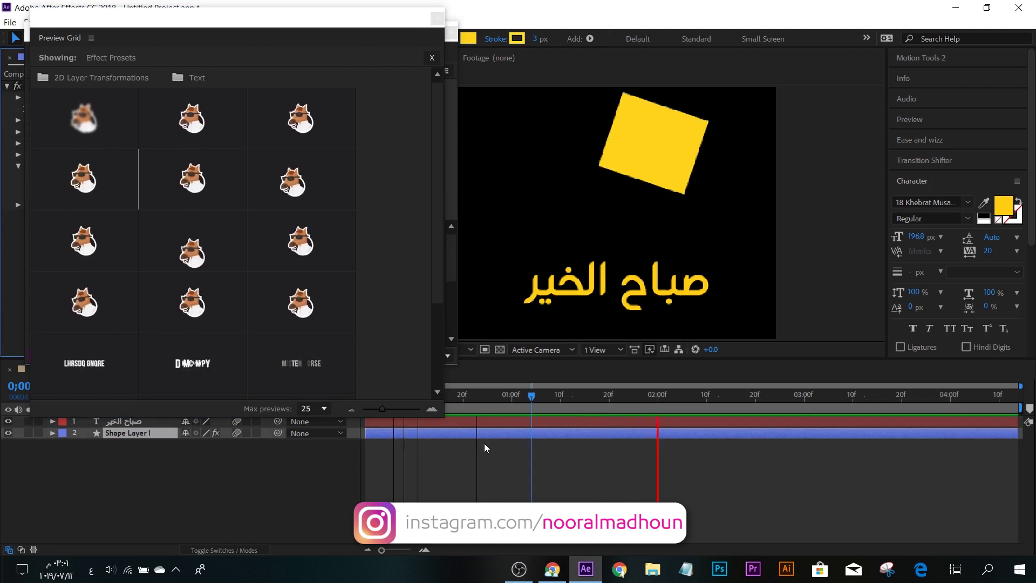
key(space)
click(645, 153)
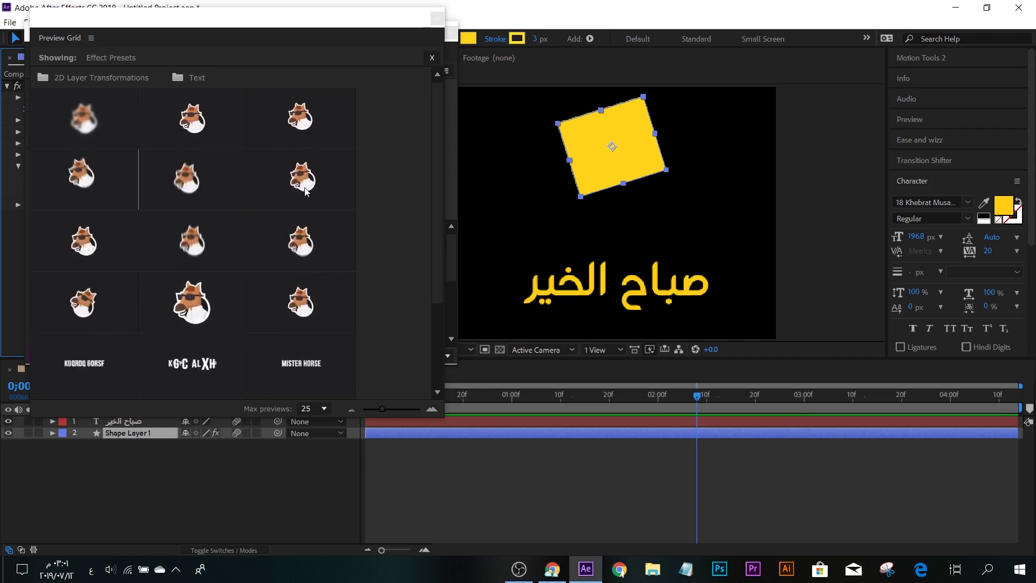
drag(436, 166, 422, 251)
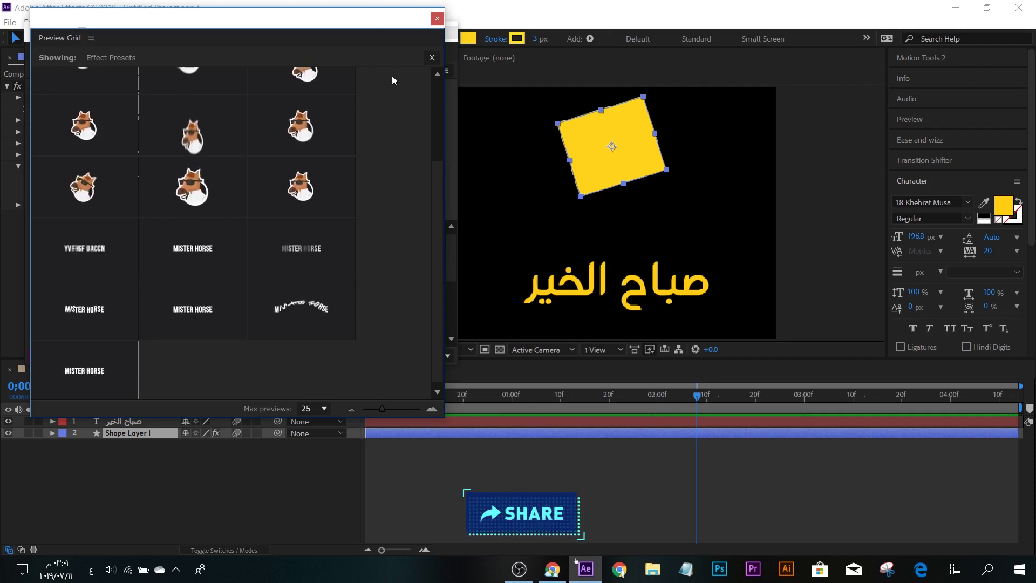
click(433, 24)
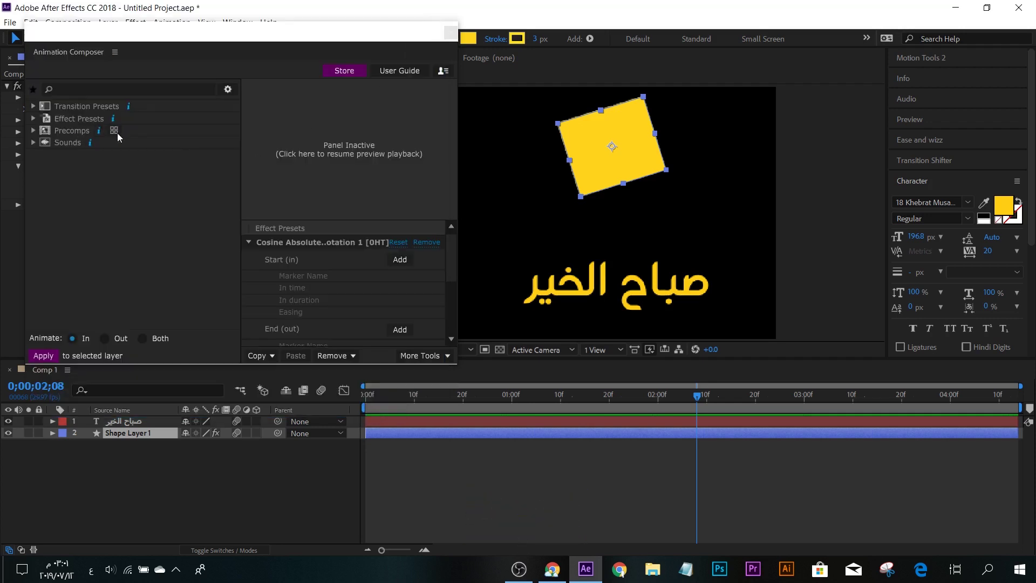
Add the Money icon from Animated Illustrations > Iconic Style to the composition
click(115, 132)
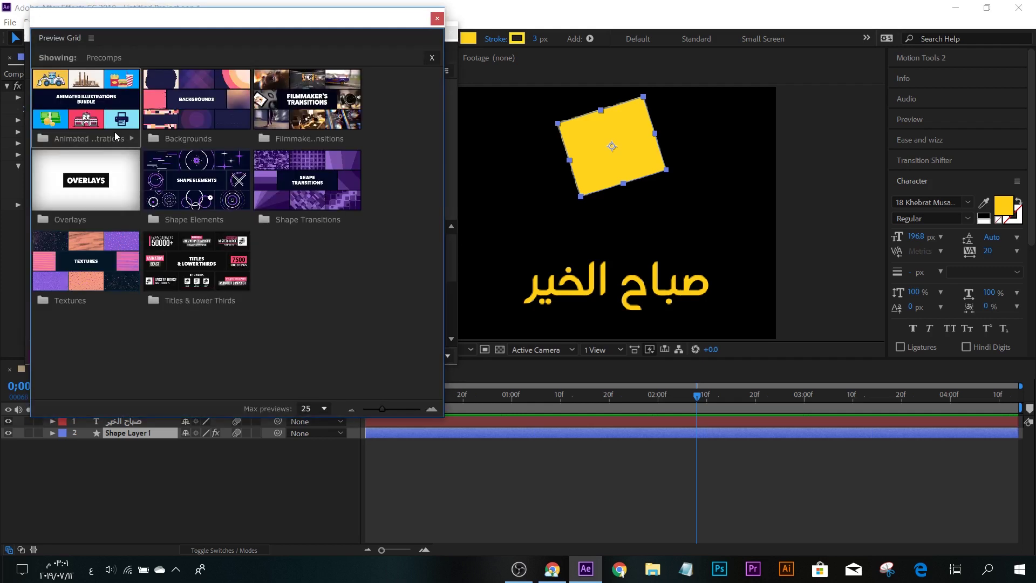
drag(317, 20, 324, 38)
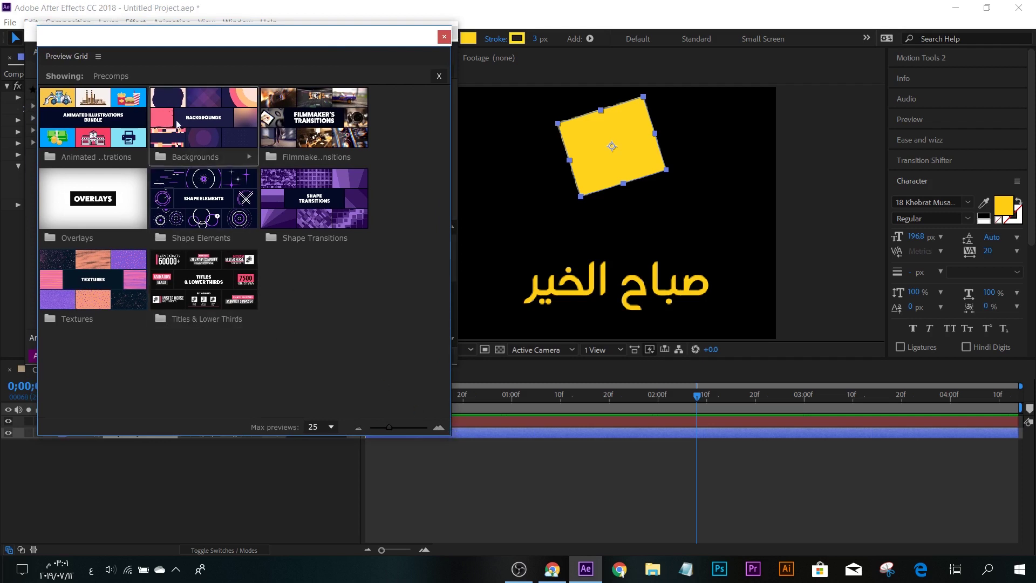
click(93, 122)
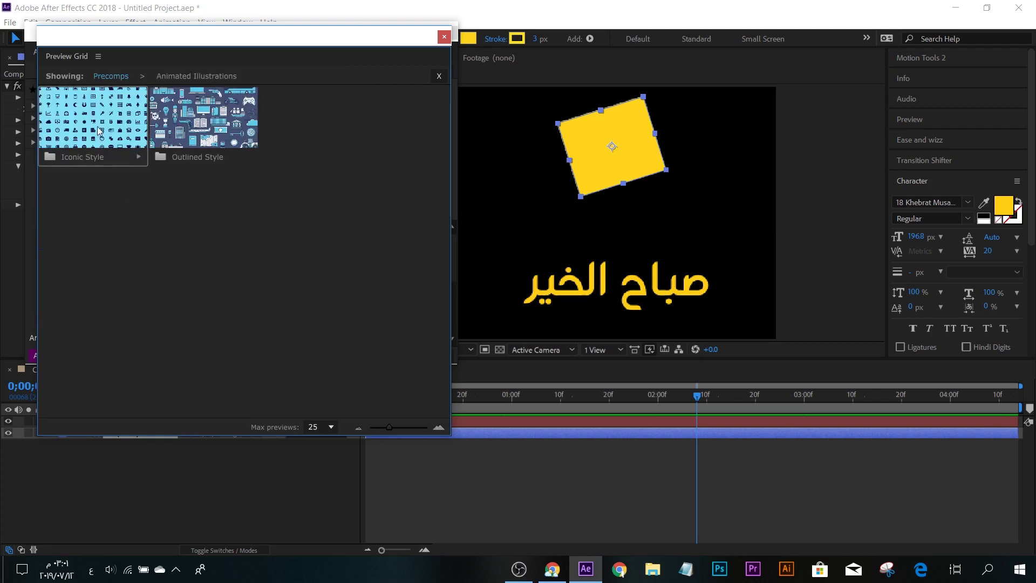
click(86, 112)
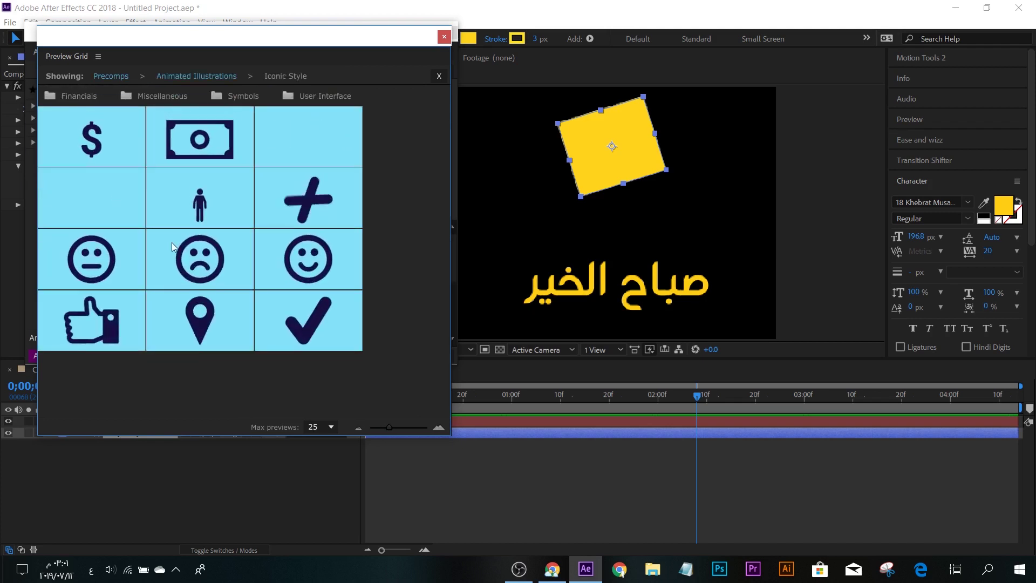
click(173, 137)
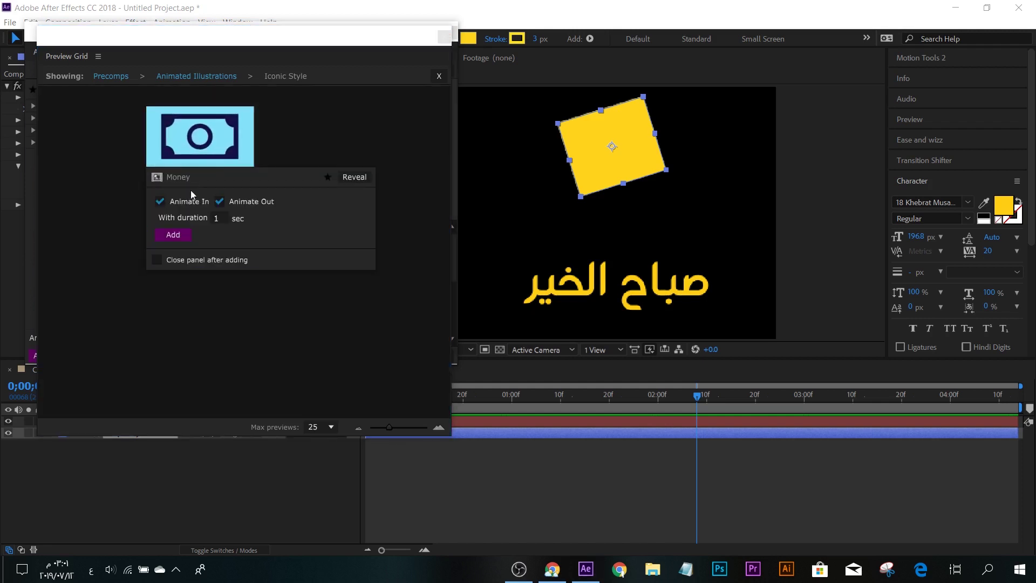
click(173, 236)
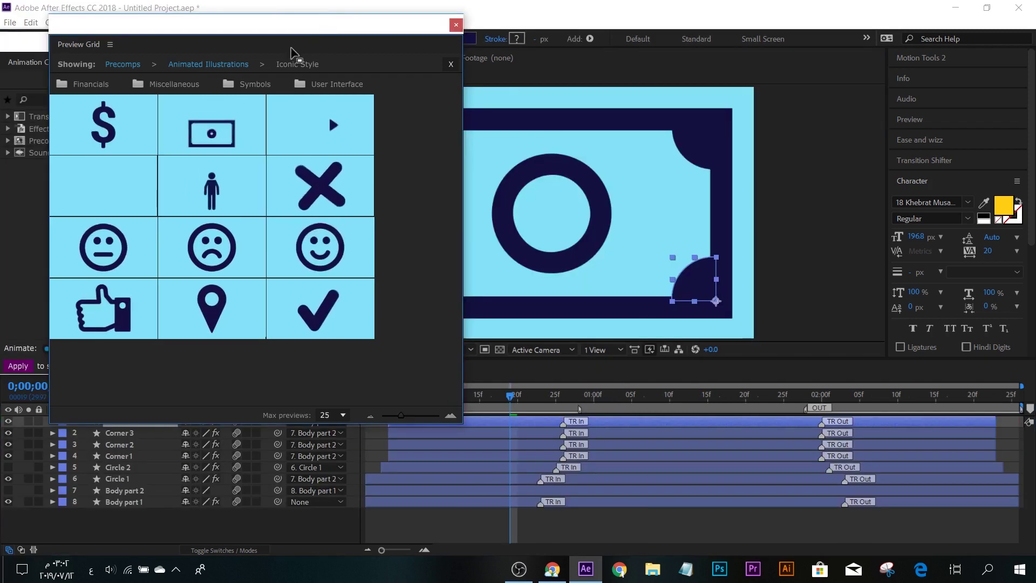
Peek at the Outlined Style illustrations, then return to the top-level precomp categories
click(207, 67)
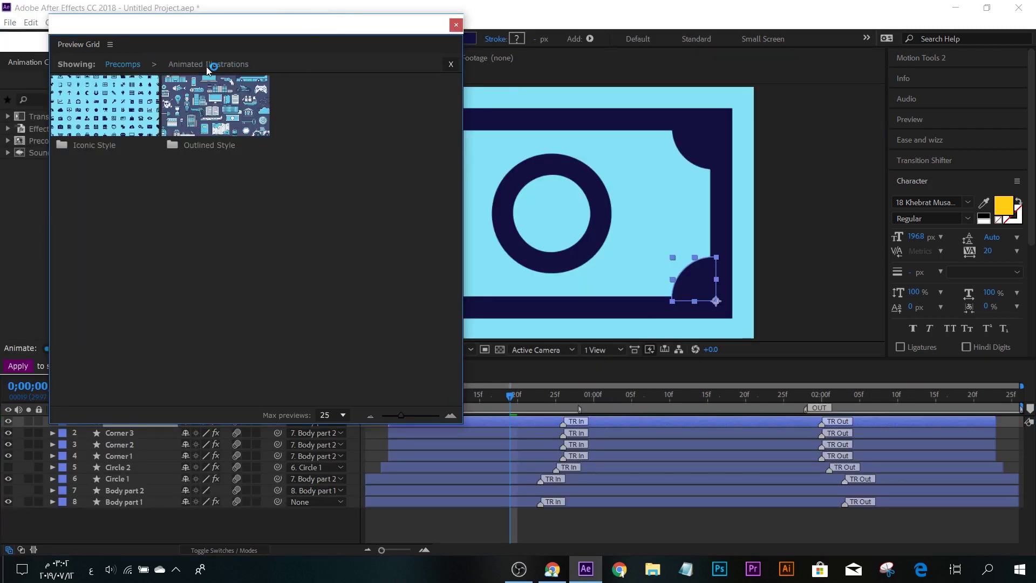
click(243, 101)
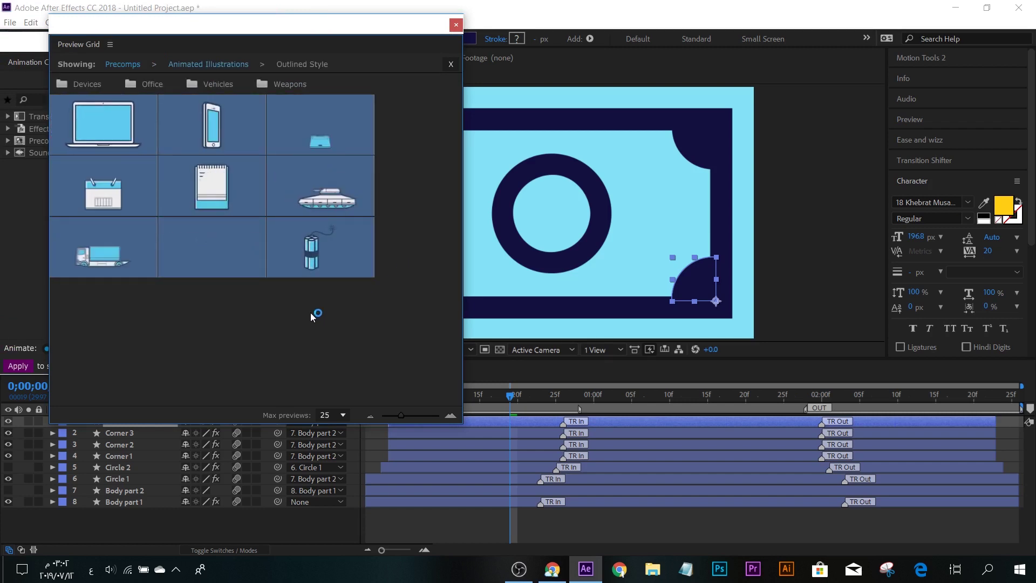
click(199, 58)
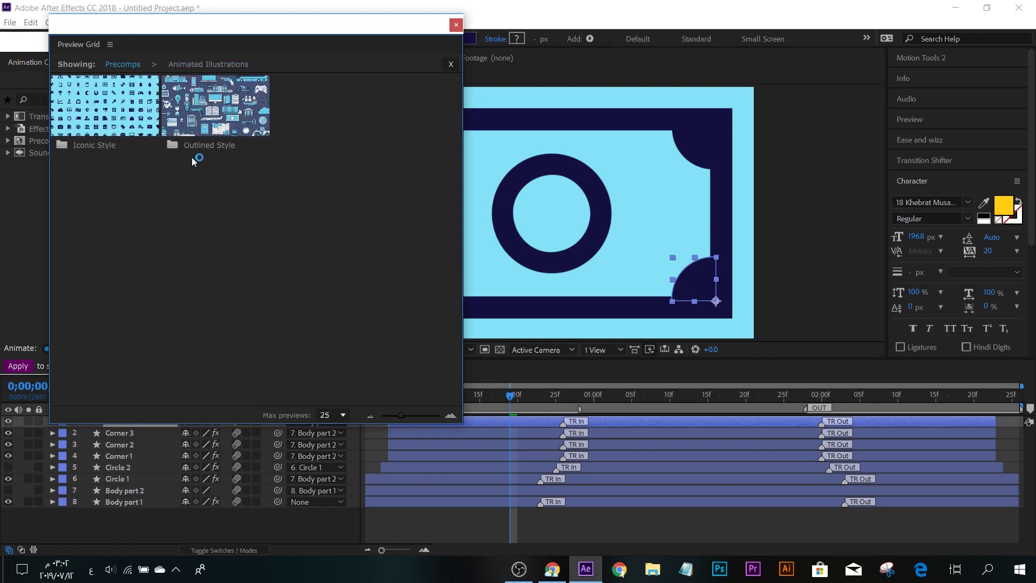
click(123, 64)
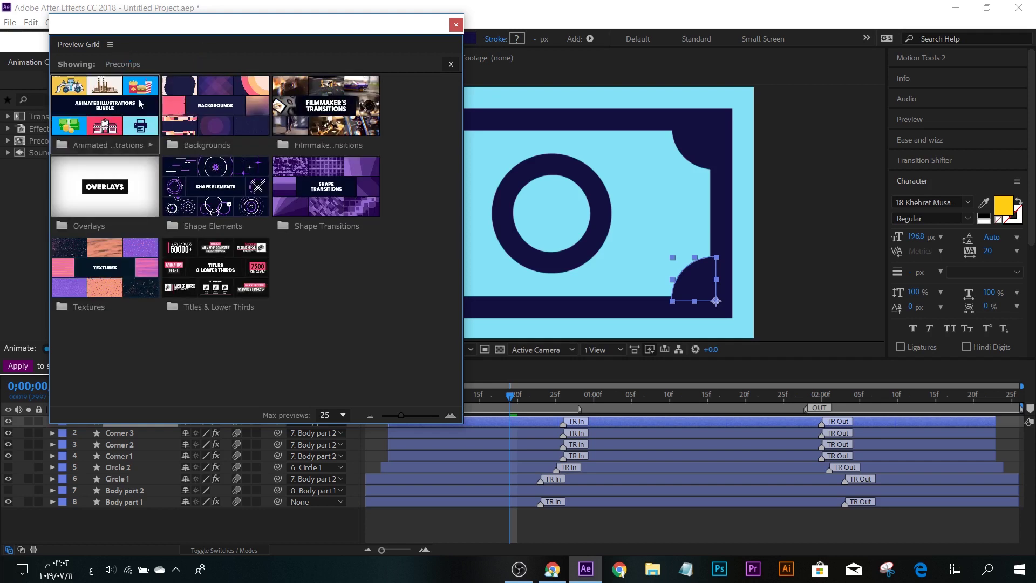
click(204, 132)
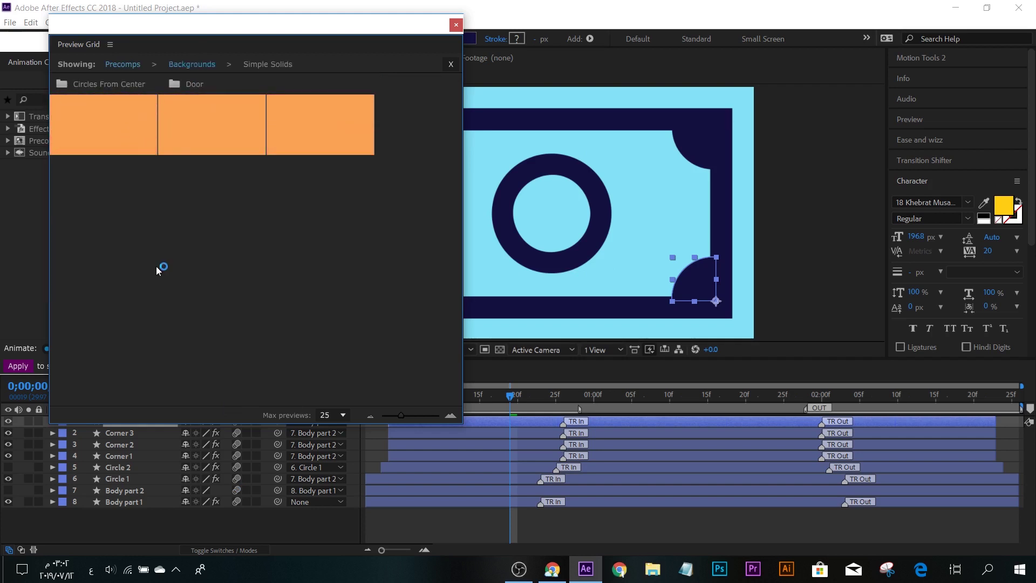
click(106, 137)
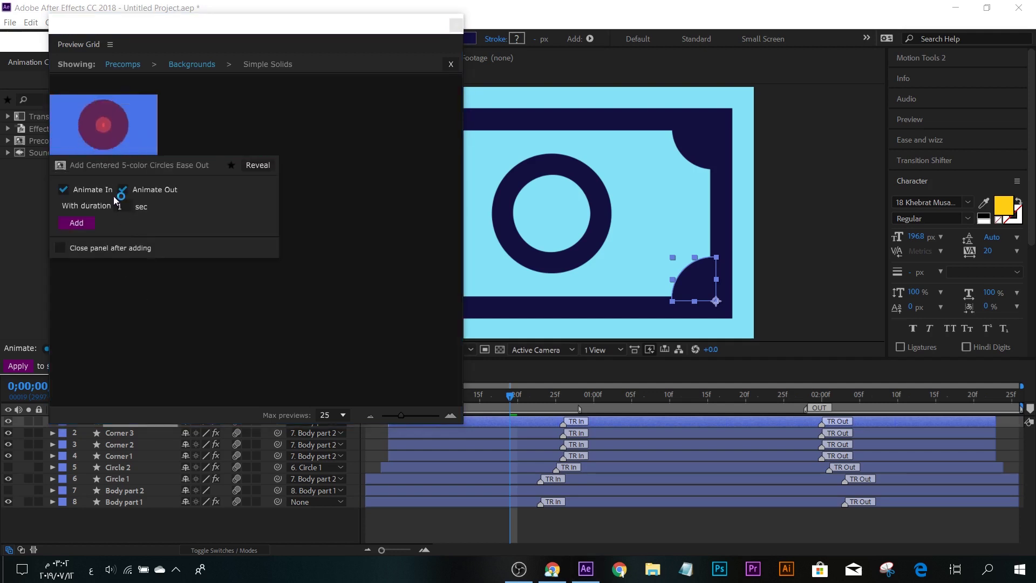
click(93, 223)
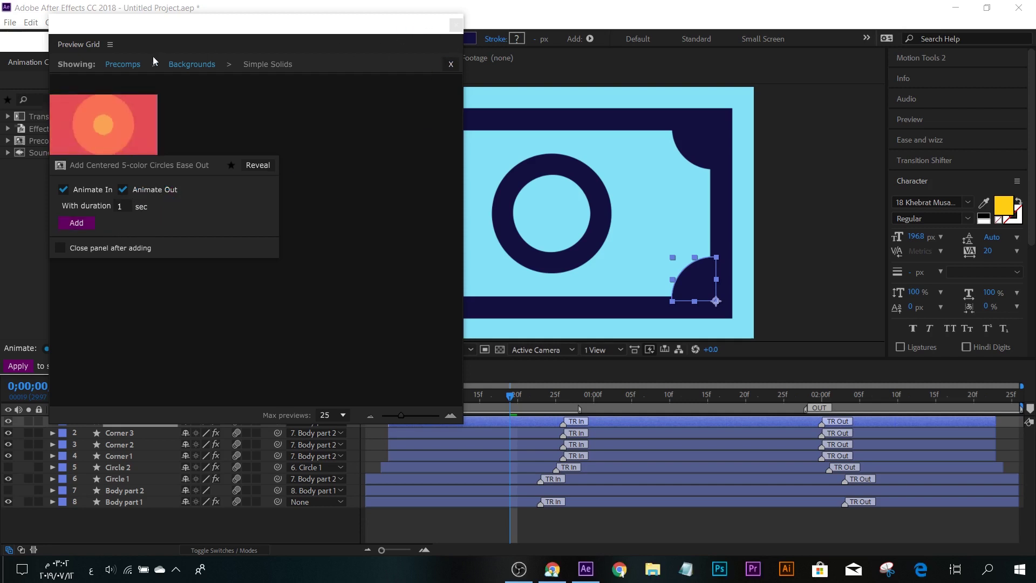
click(182, 65)
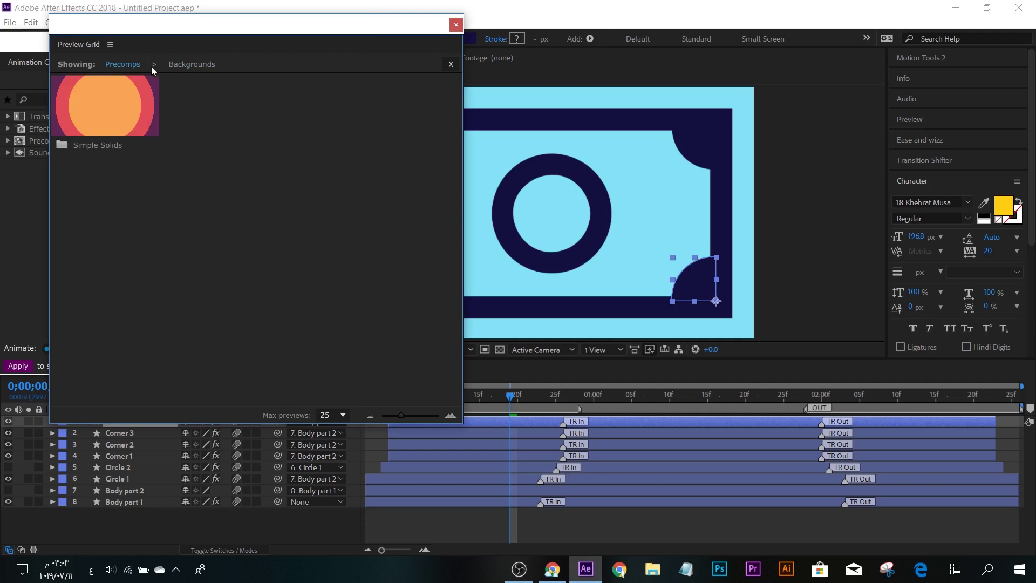
click(106, 63)
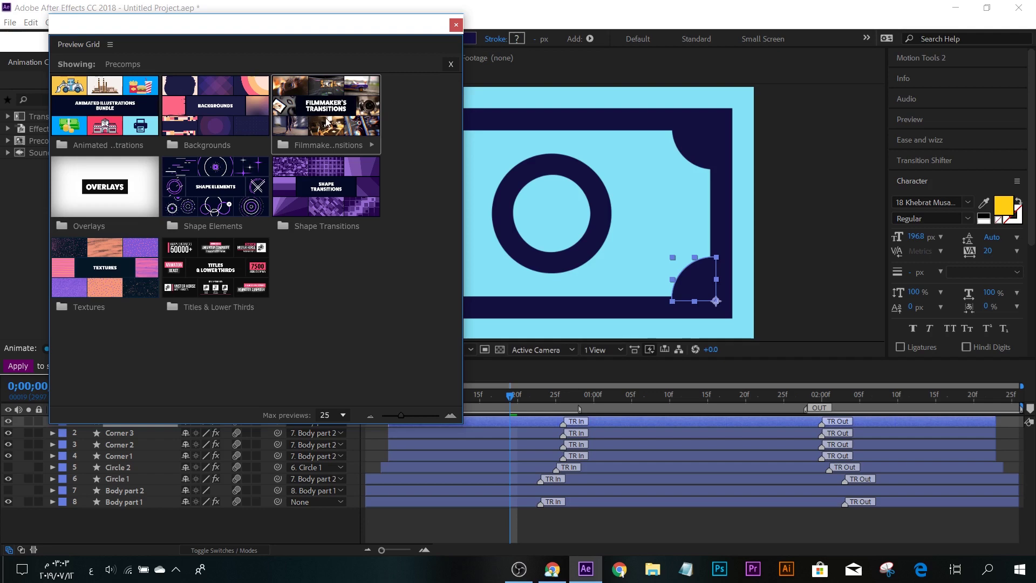
In Filmmaker's Transitions, select the Tank layer and pick the Camera Flip 360 & Skew transition
click(327, 121)
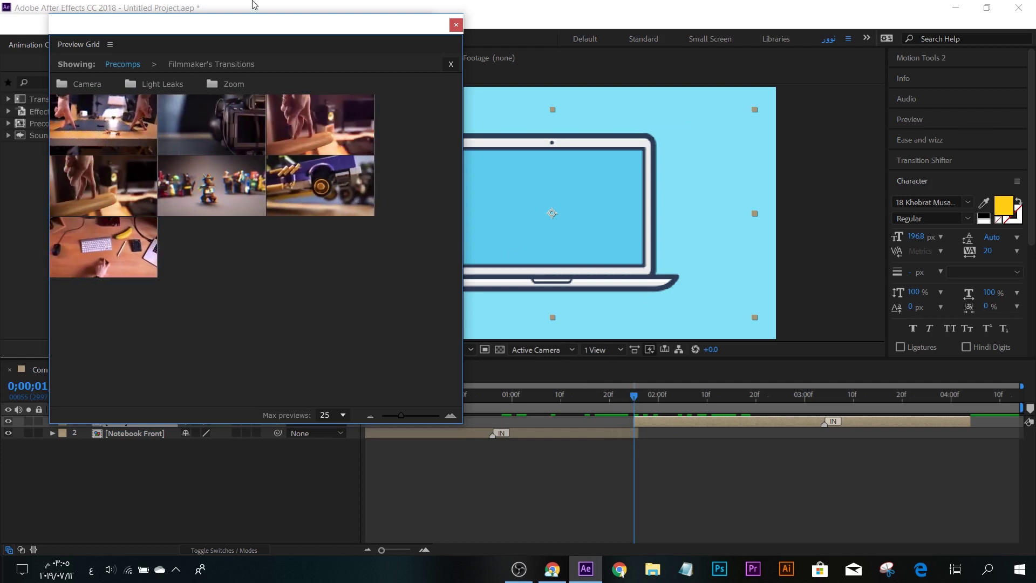
drag(273, 23, 222, 17)
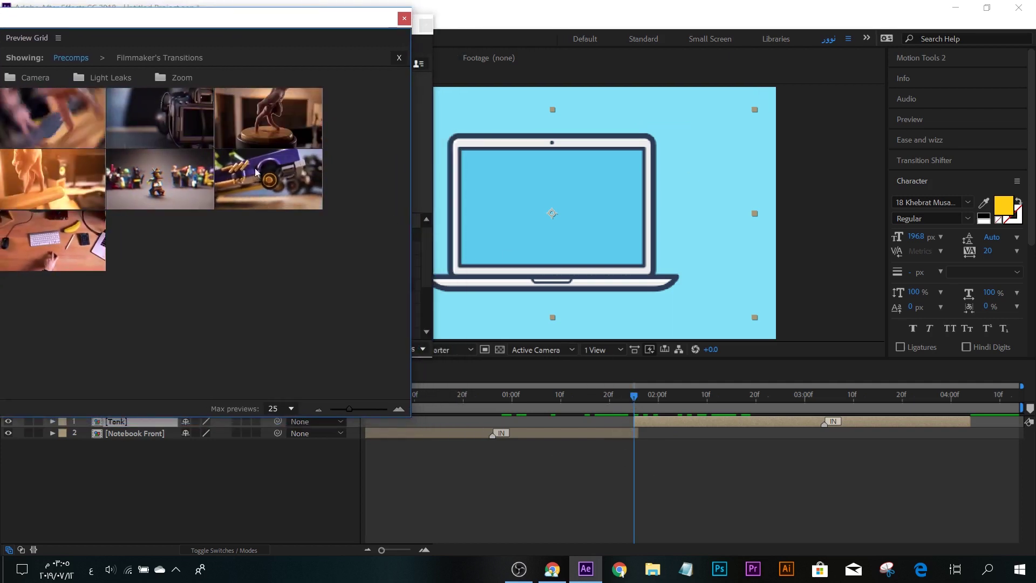
click(424, 522)
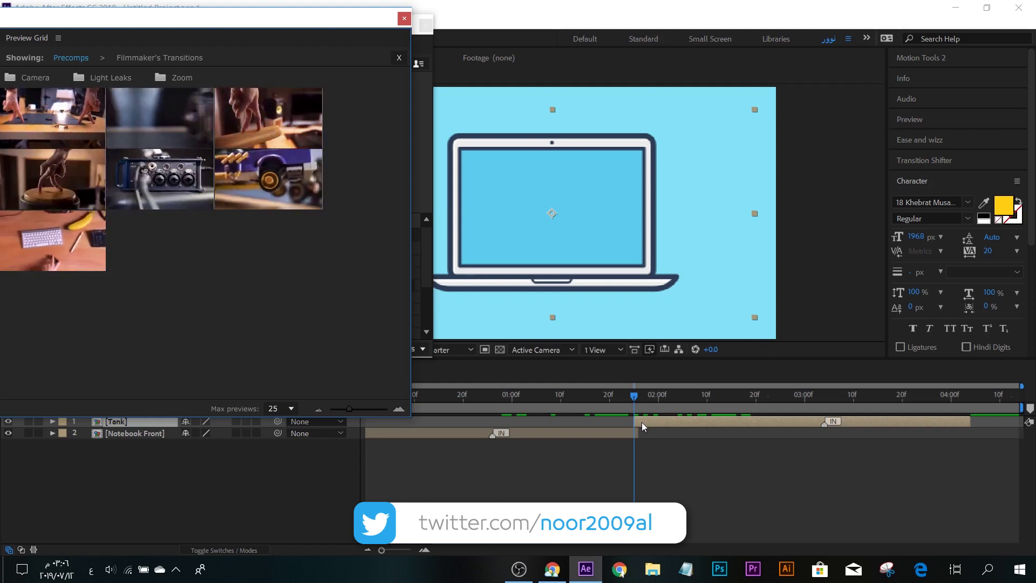
click(643, 420)
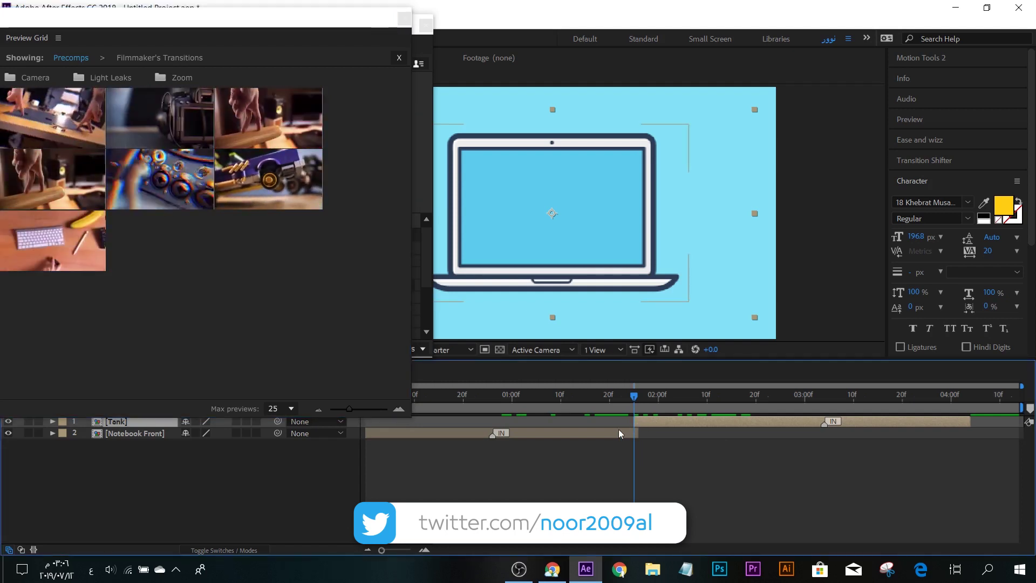
click(614, 433)
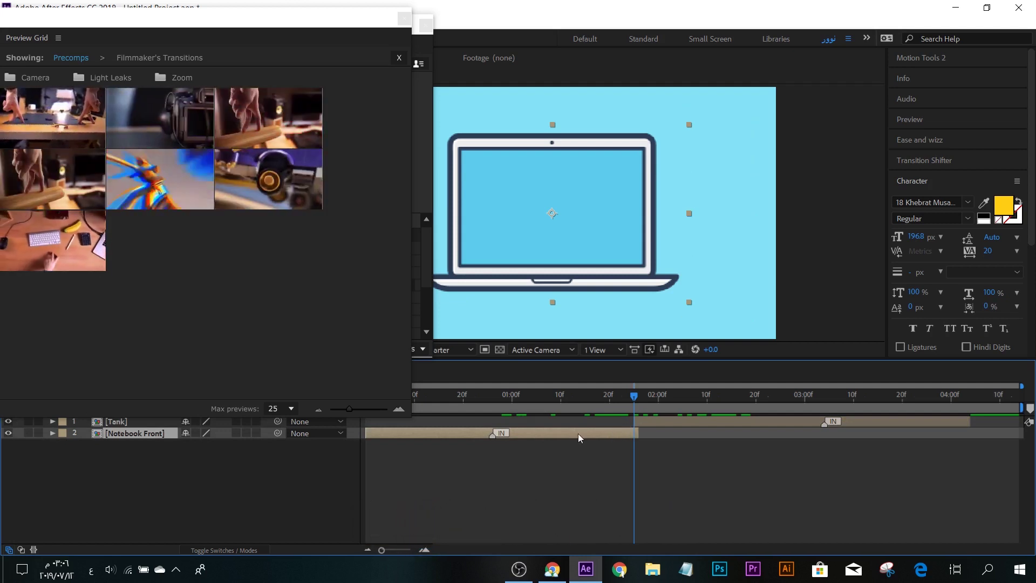
click(646, 422)
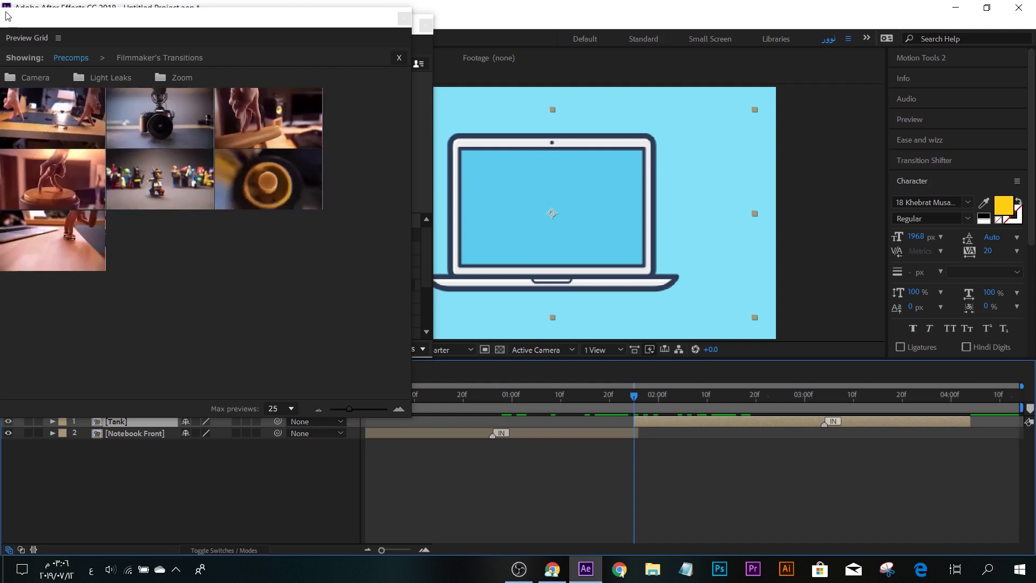
drag(53, 24, 130, 17)
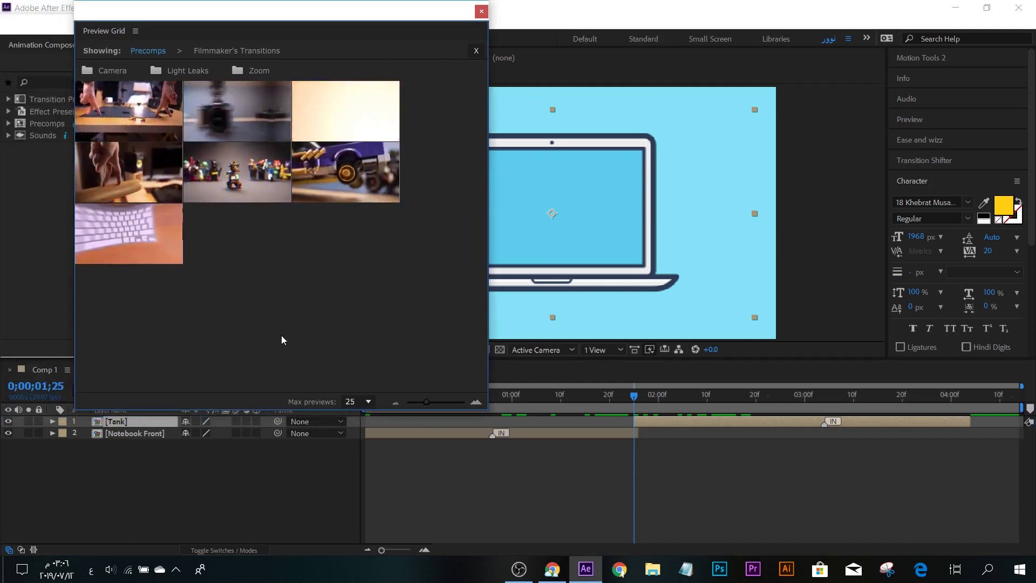
click(123, 107)
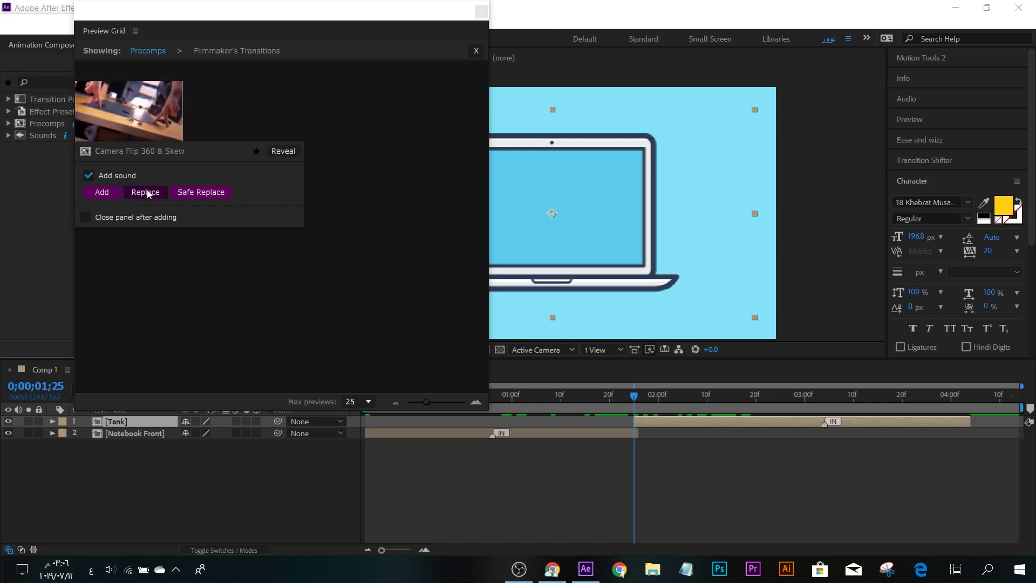
Apply the Camera Flip 360 & Skew transition at the playhead and move the library windows aside
click(106, 194)
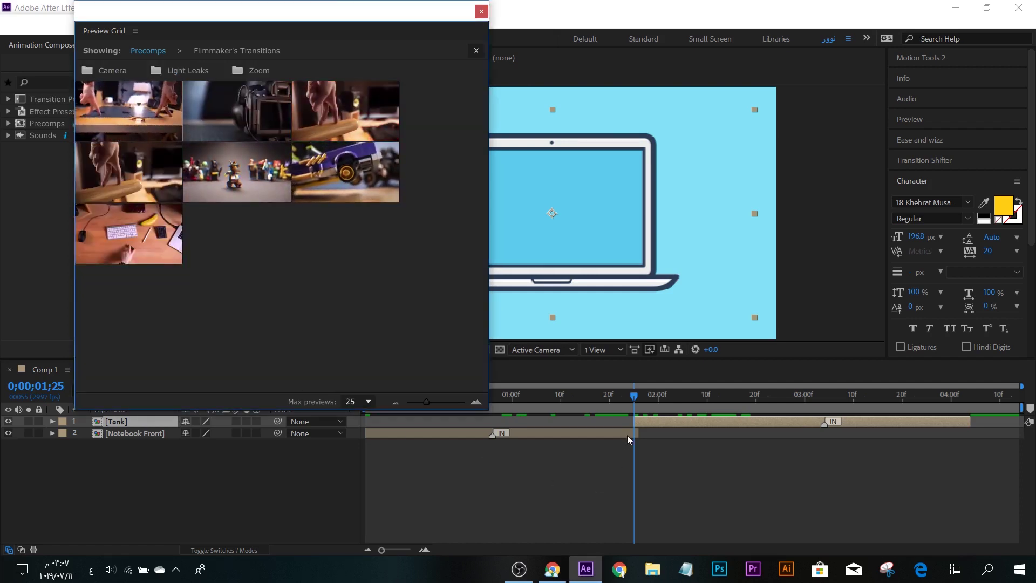
click(634, 415)
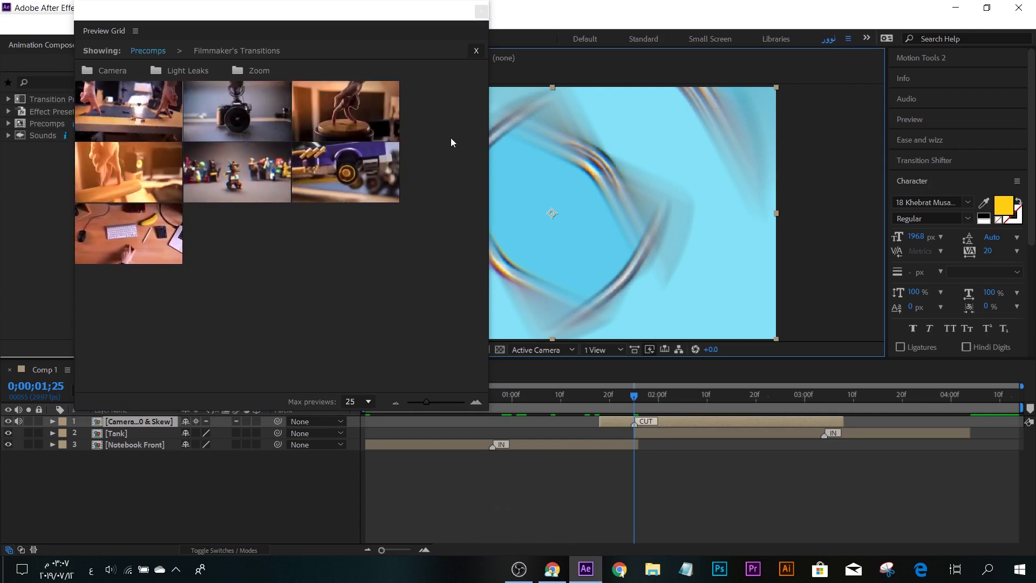
drag(396, 16, 227, 15)
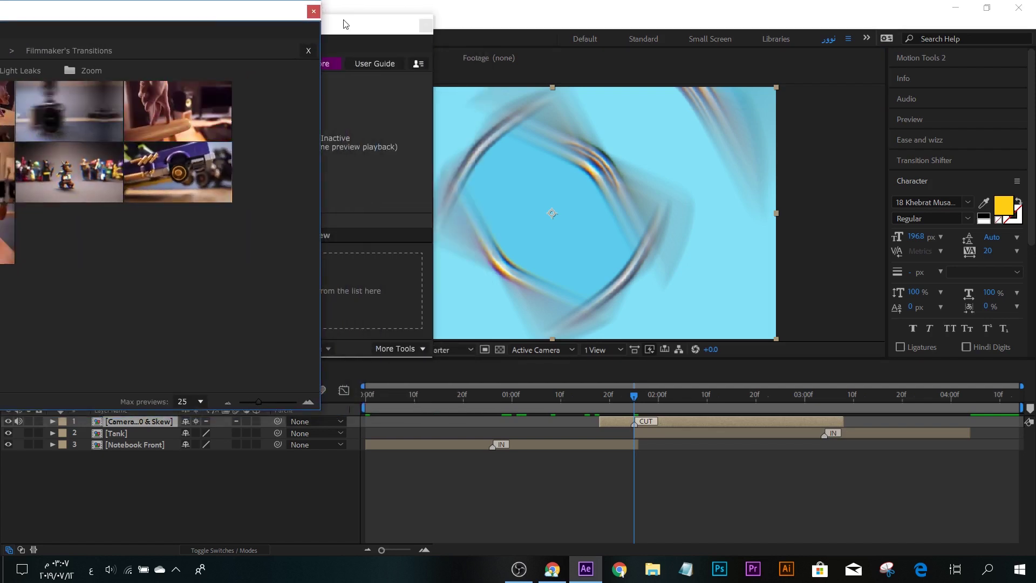
drag(370, 25, 226, 20)
click(276, 4)
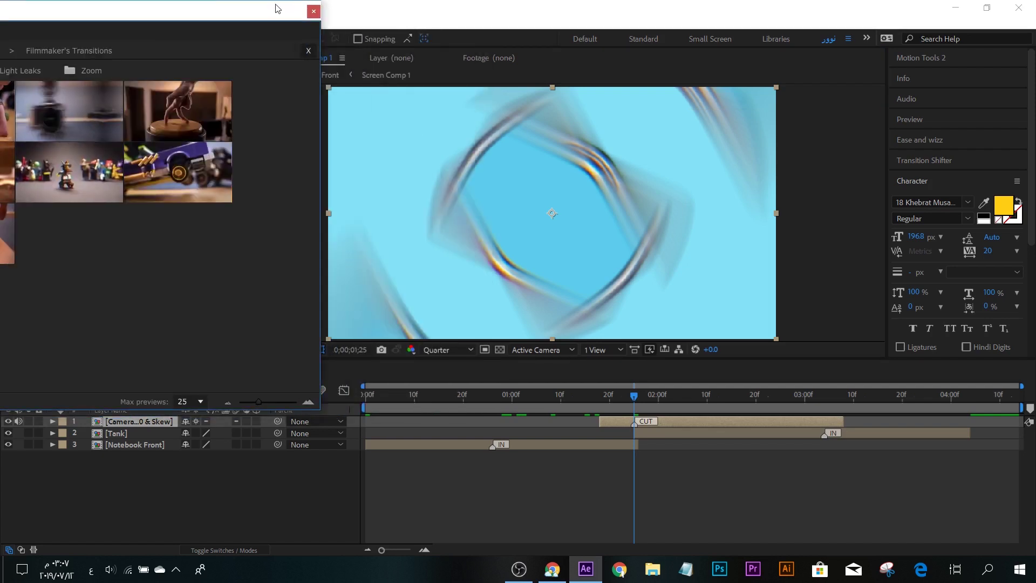
Preview from 01;16, trim the camera flip layer's end earlier, and return before the transition
click(591, 394)
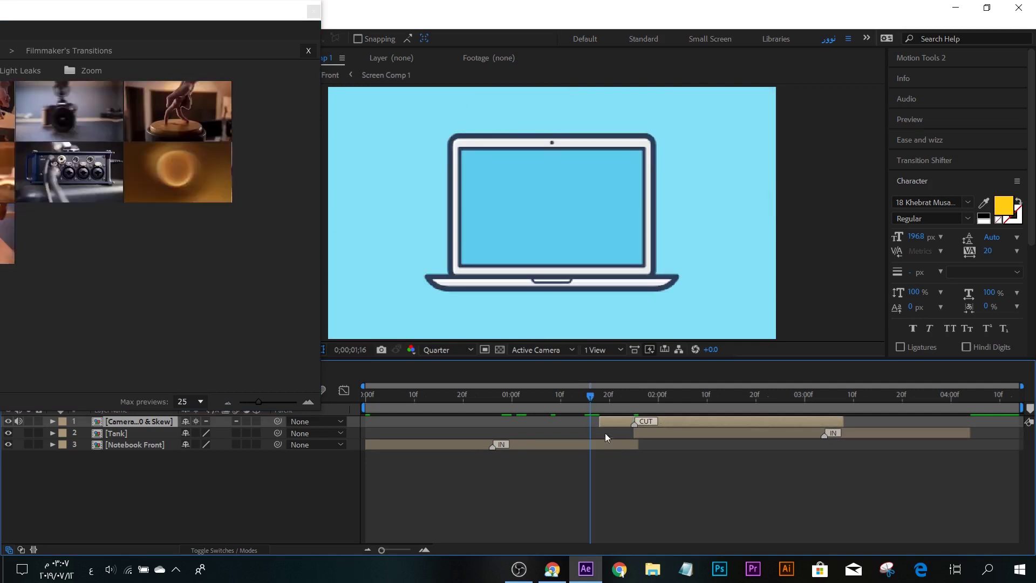
key(space)
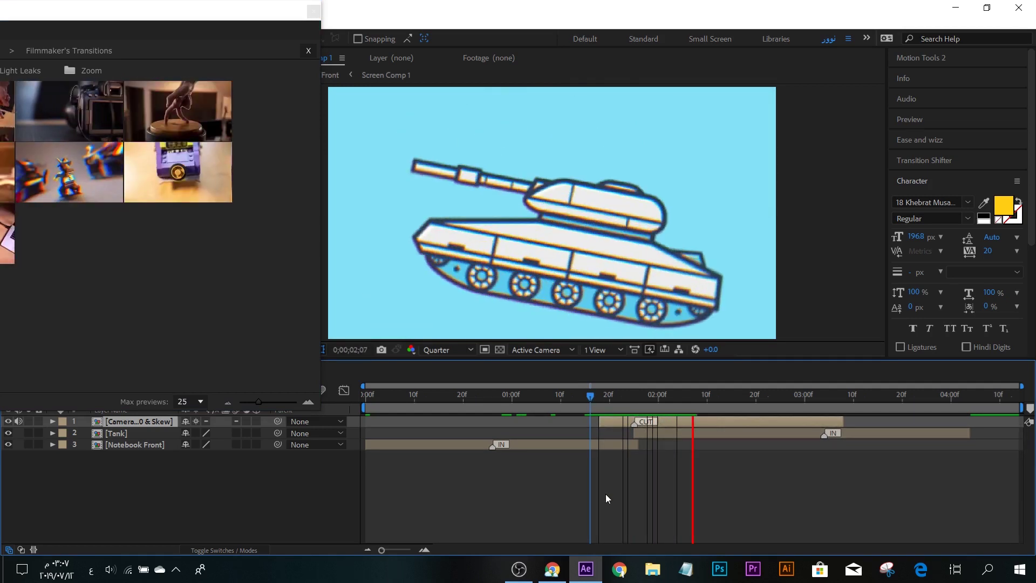
click(834, 420)
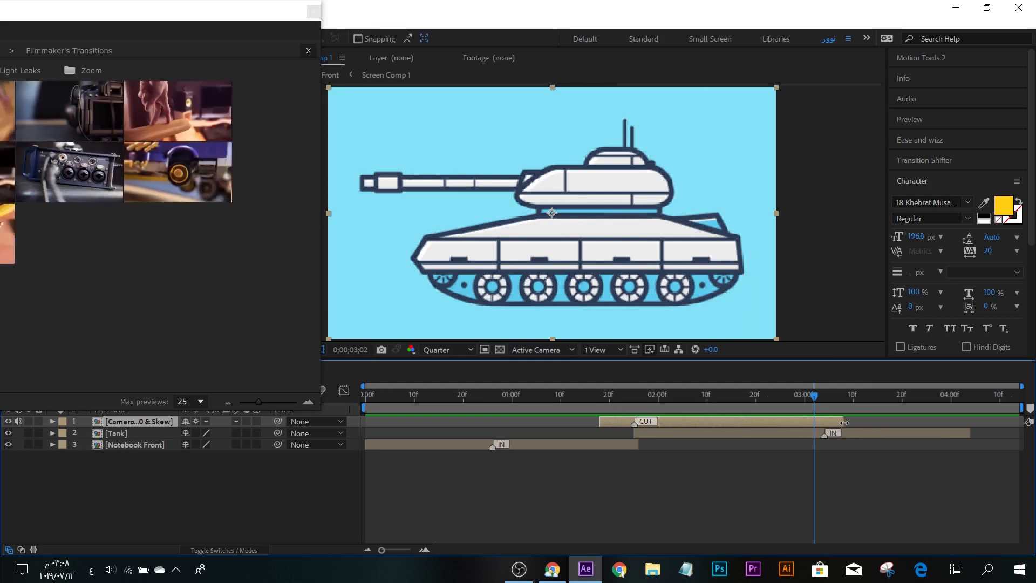
drag(829, 424, 709, 428)
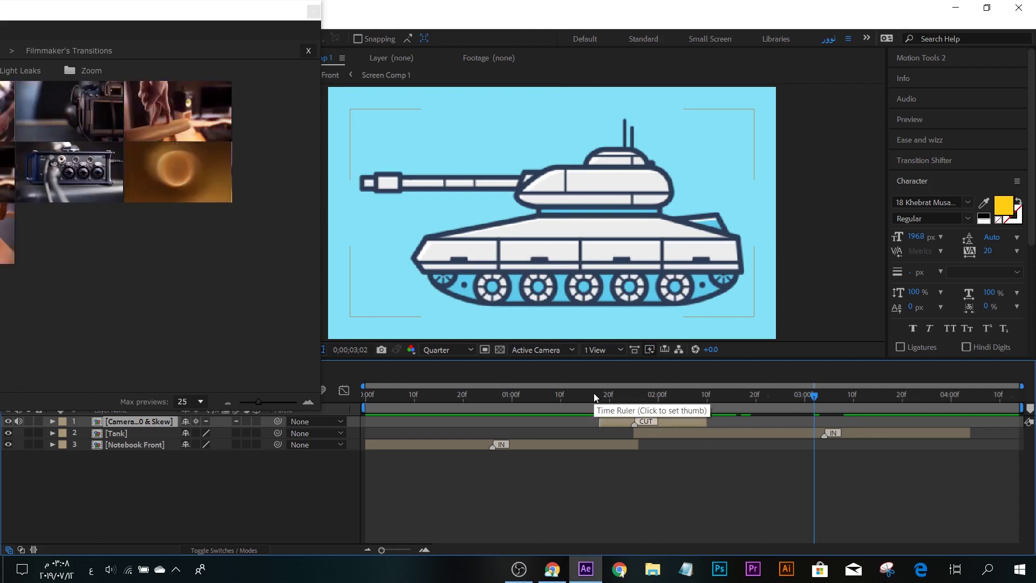
click(696, 423)
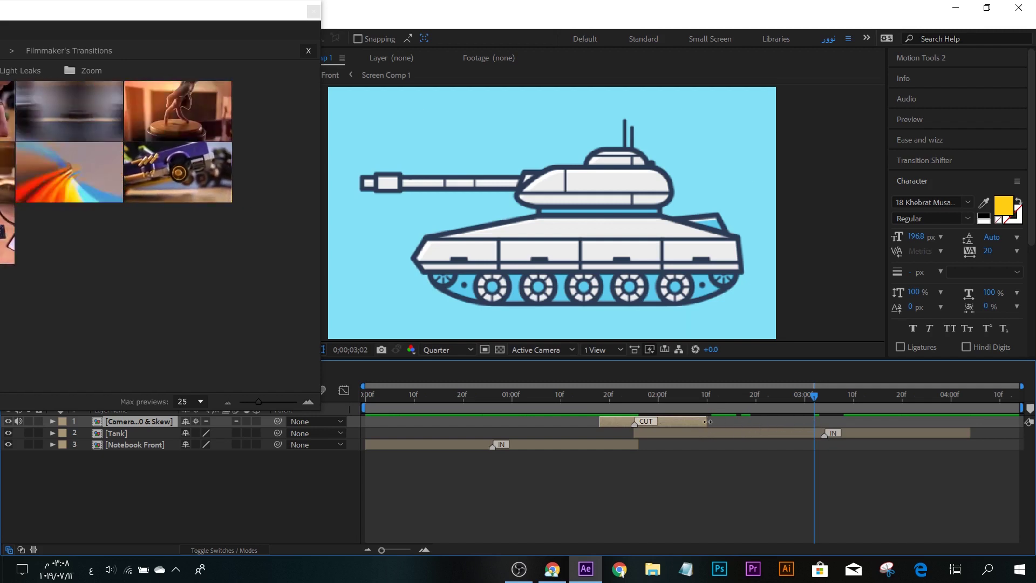
drag(708, 422, 697, 421)
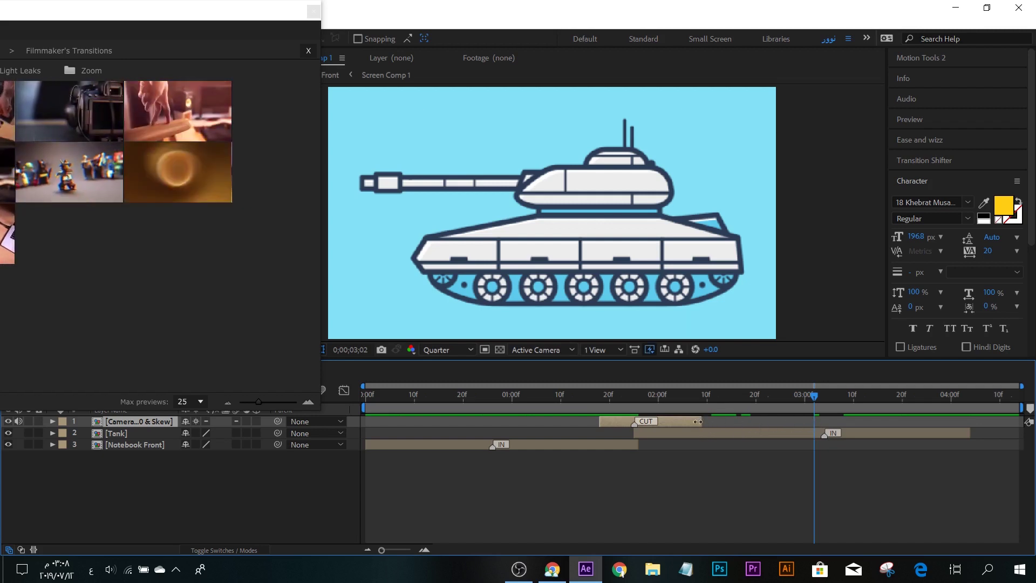
click(592, 399)
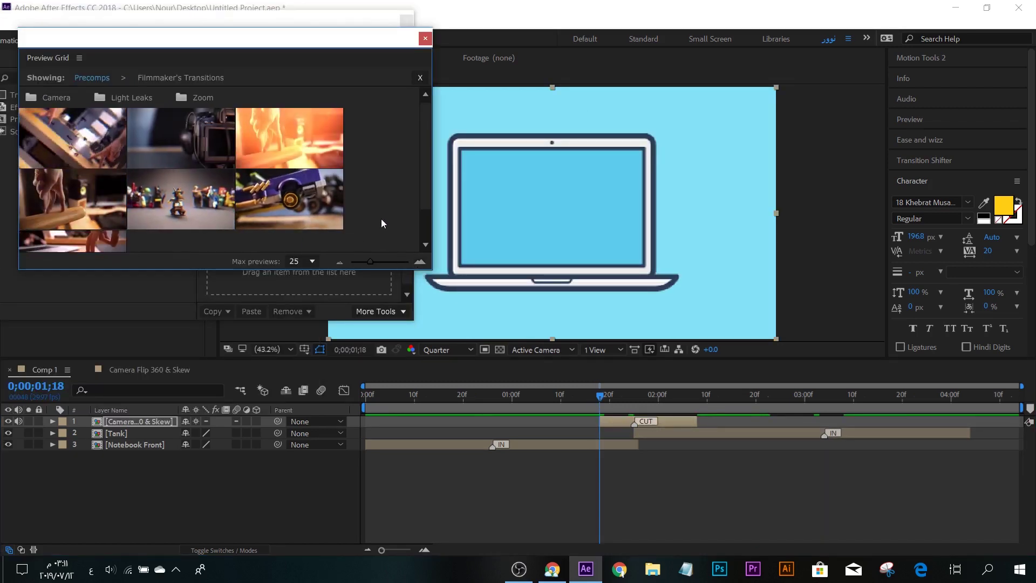
Preview Camera Move Quick in Bottom, Bottom-Right, Right and Top directions, then exit without adding
click(164, 131)
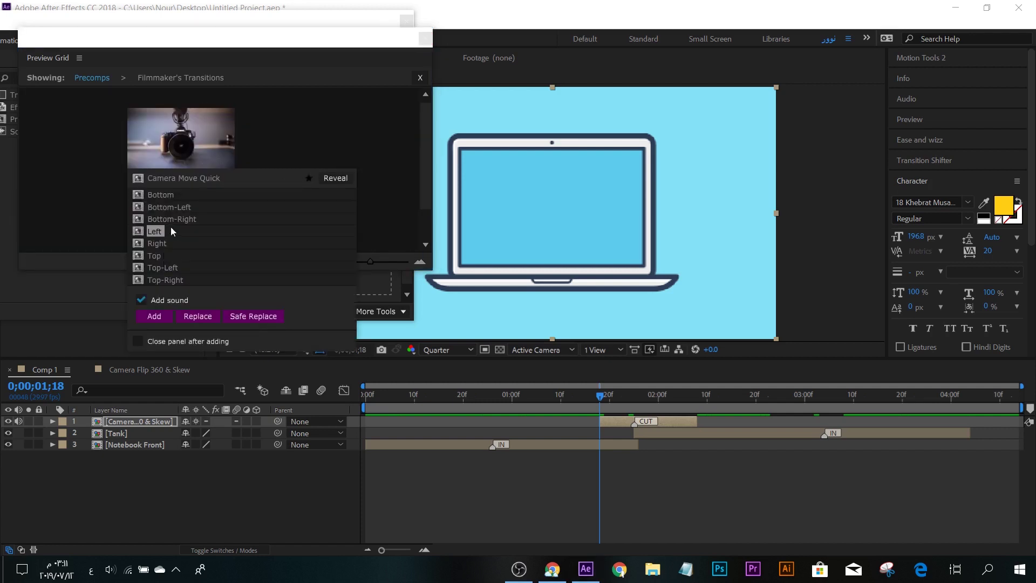
click(159, 195)
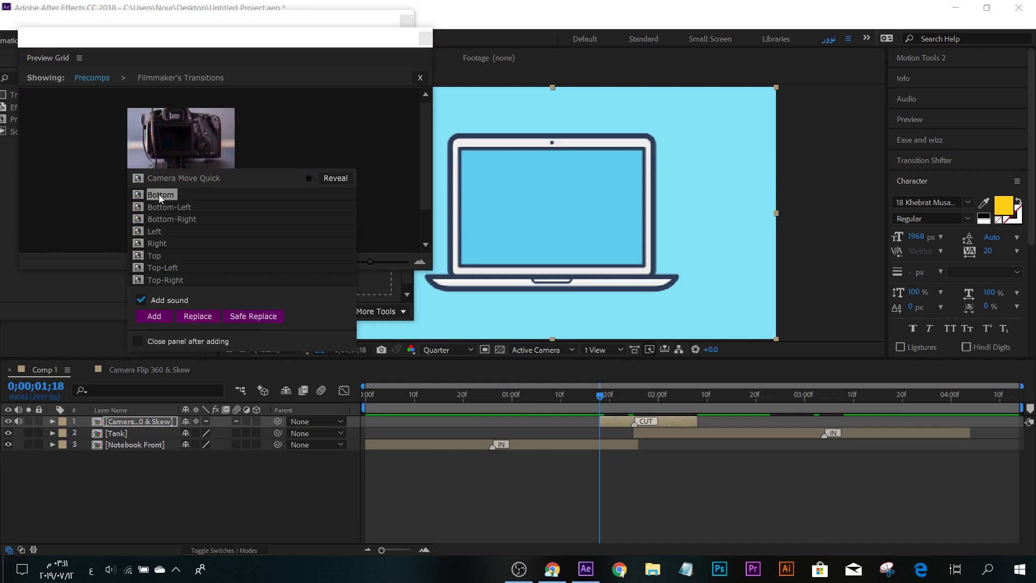
click(178, 215)
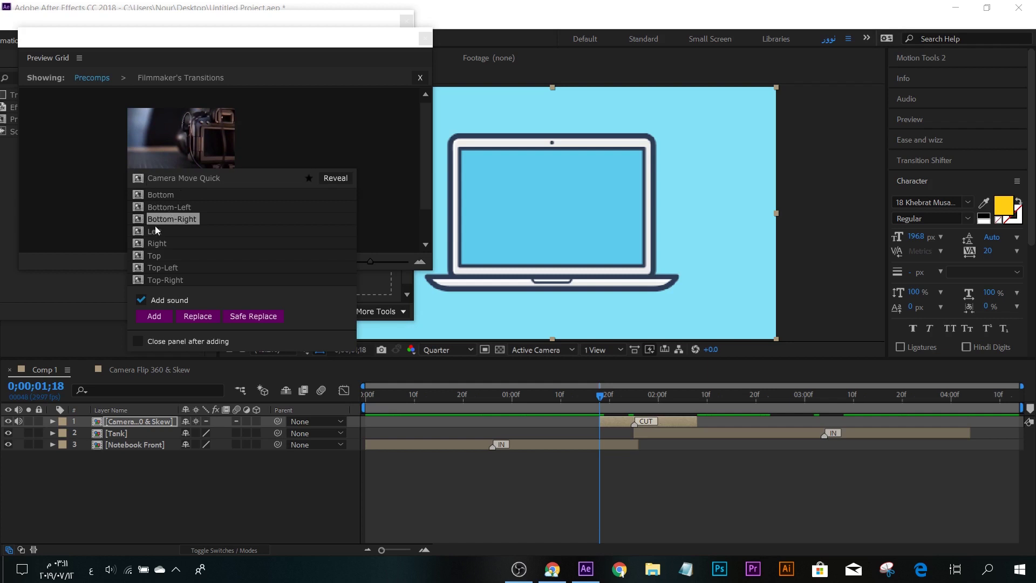
click(157, 239)
click(154, 257)
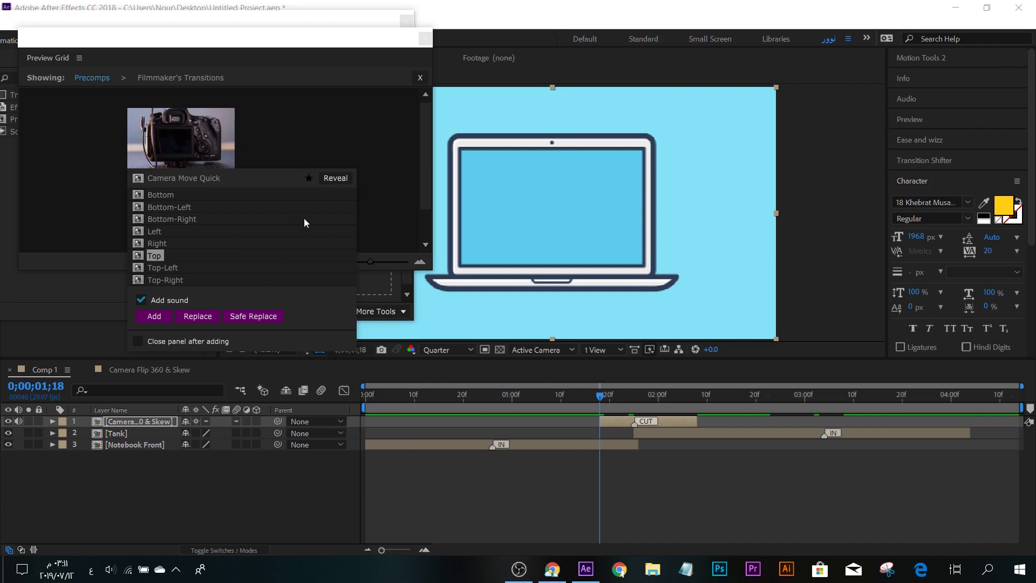
key(Escape)
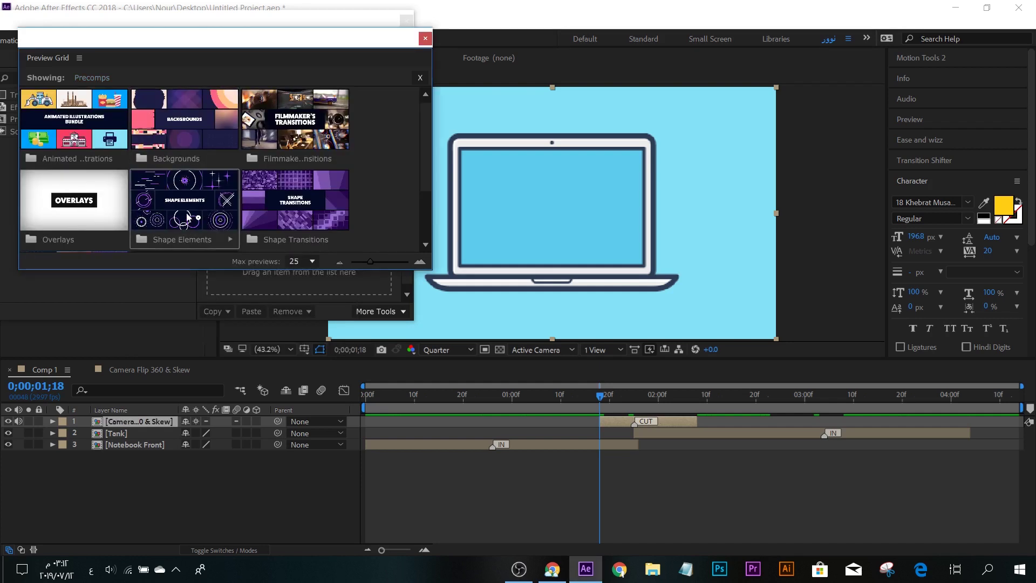
Add the first Shape Elements fireworks tile to the comp and scrub forward to watch it burst
click(181, 210)
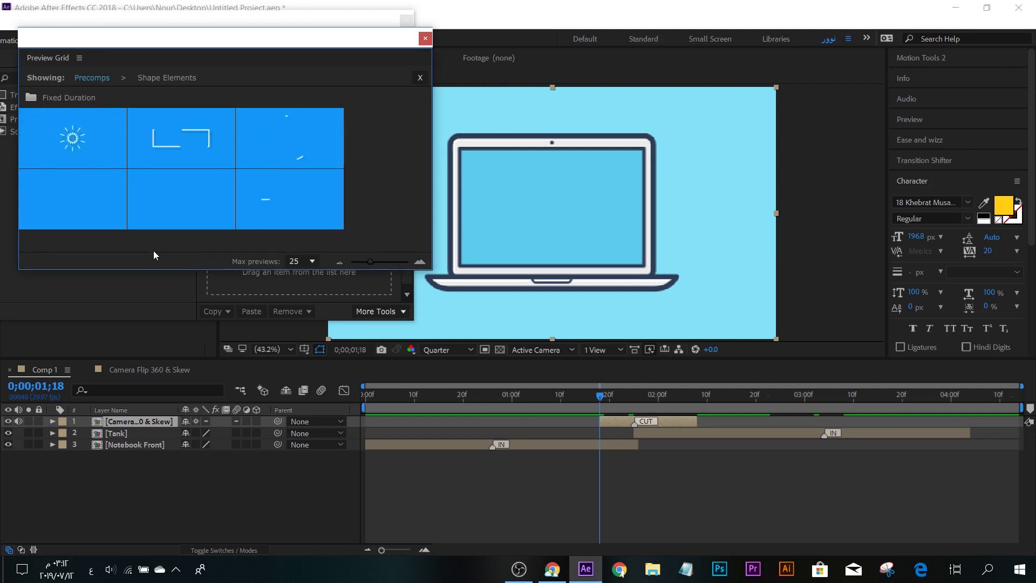
click(69, 132)
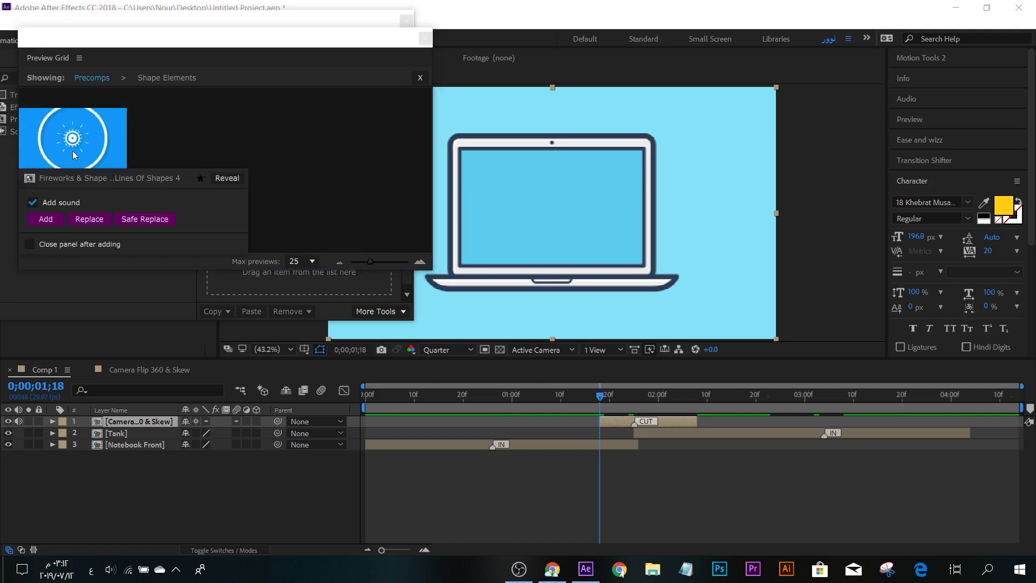
click(53, 221)
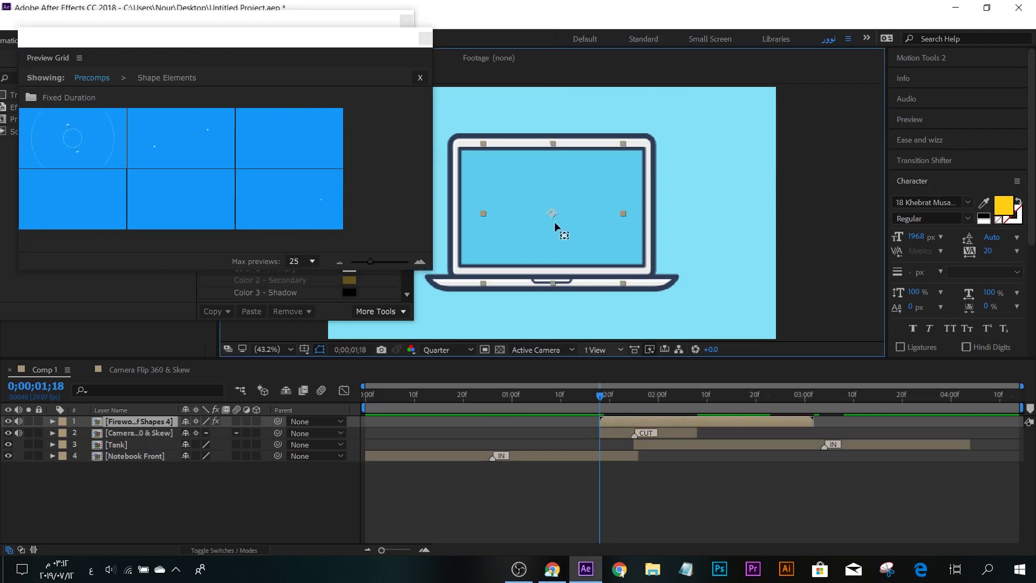
drag(619, 401, 686, 399)
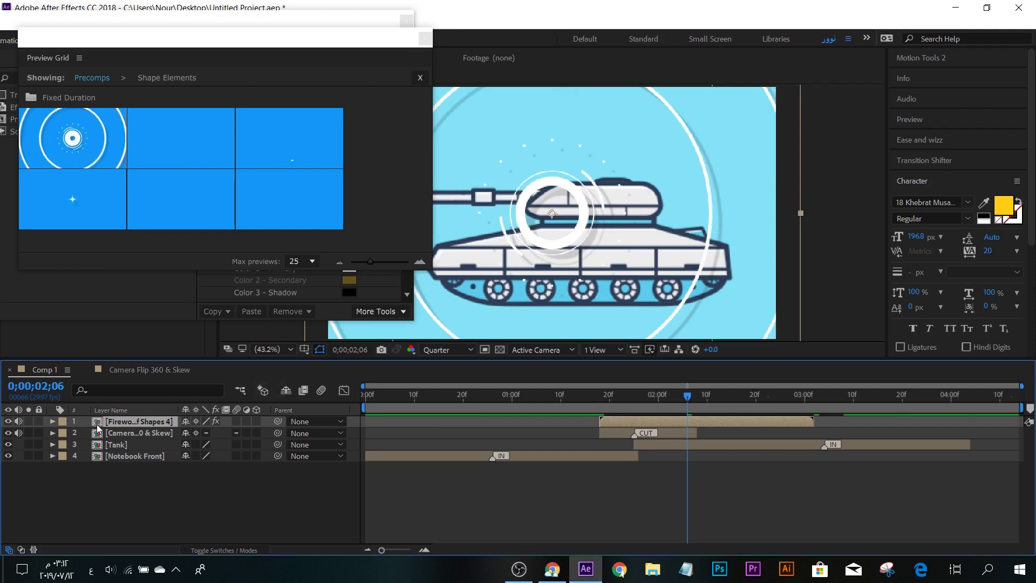
click(92, 77)
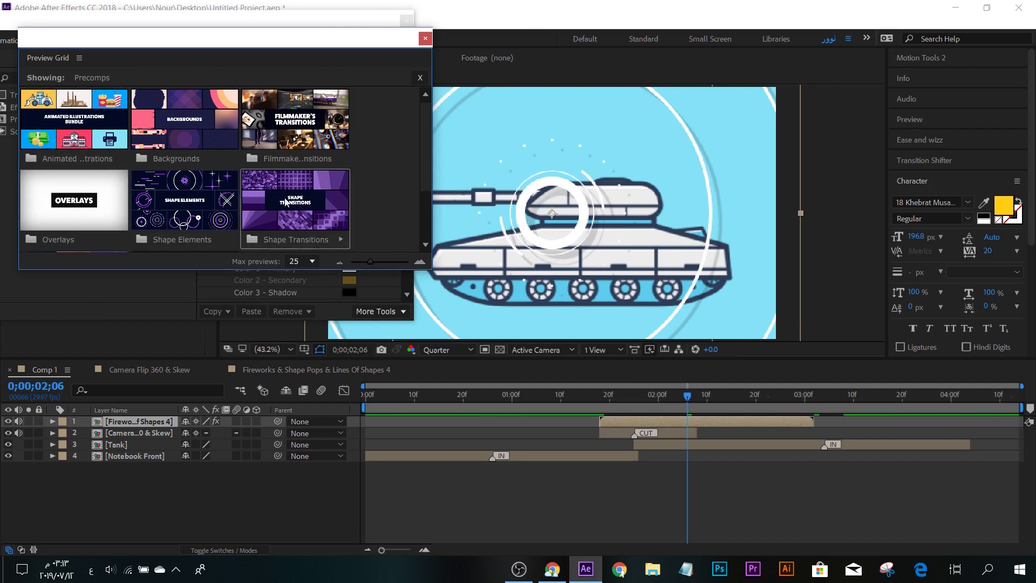
Browse Shape Transitions > Simple Solids, close the preview grid, and reposition the Animation Composer panel
click(245, 206)
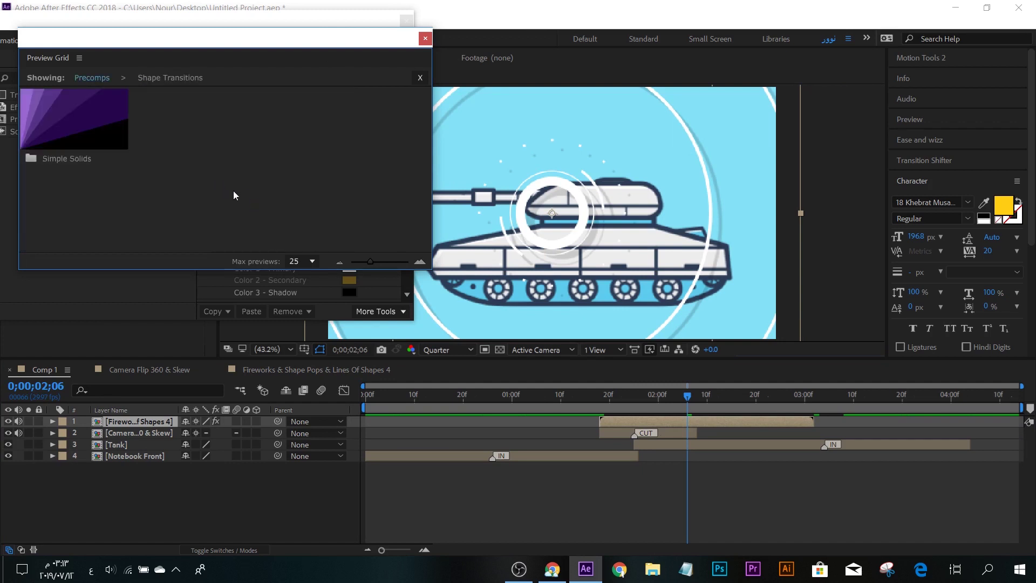
click(86, 128)
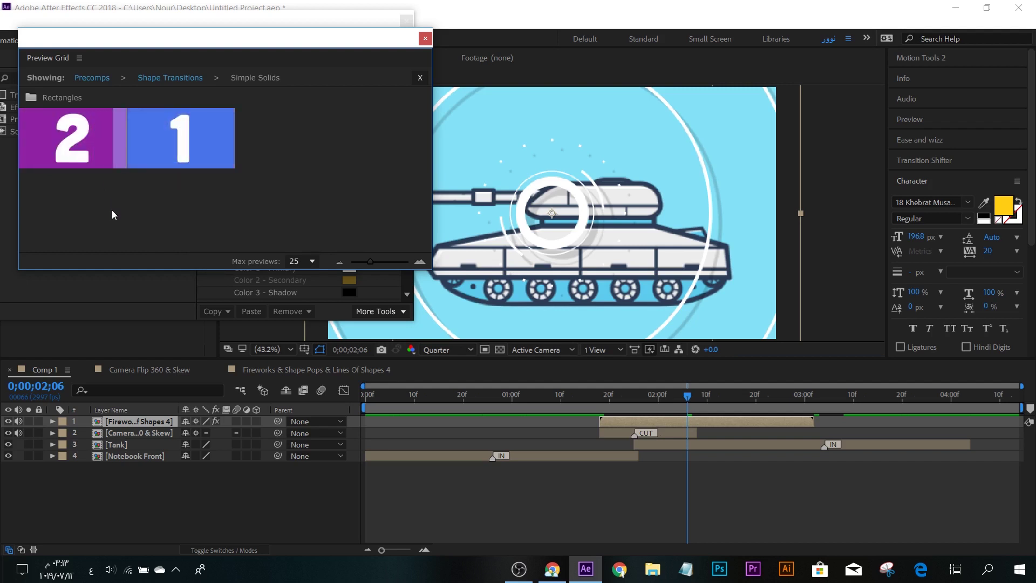
click(429, 41)
mouse_move(110, 26)
mouse_down()
mouse_move(218, 15)
mouse_move(193, 17)
mouse_up()
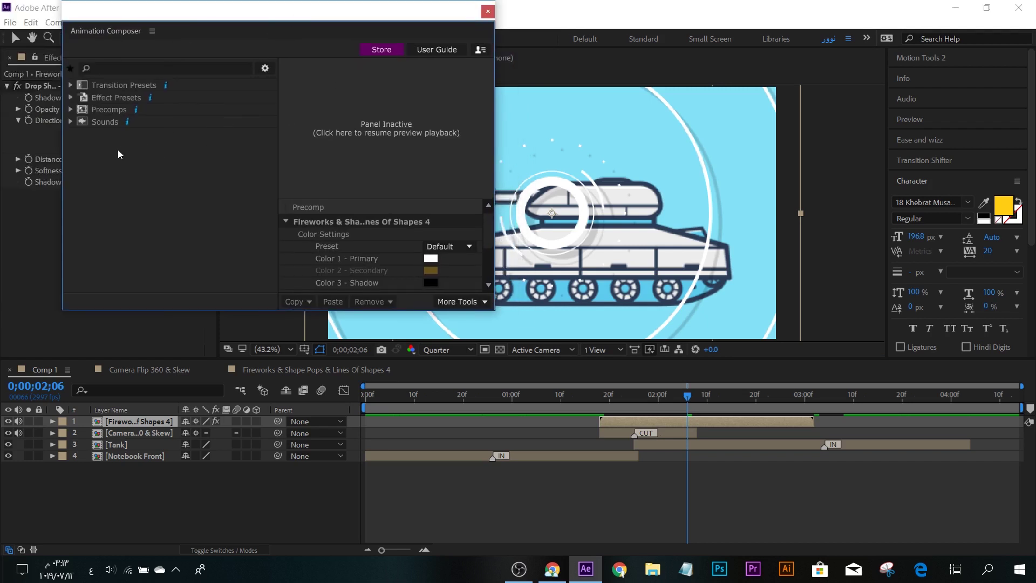
click(141, 123)
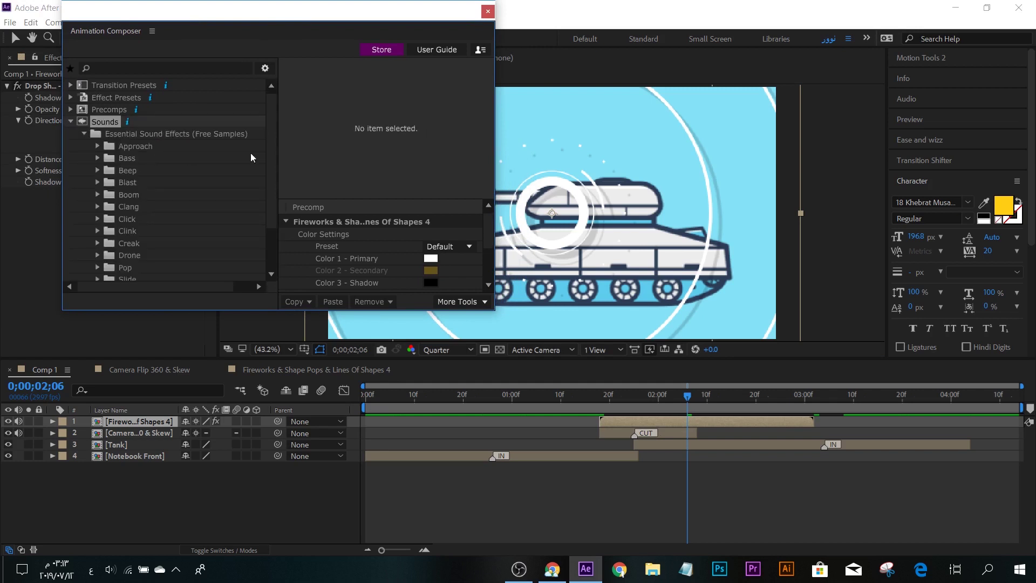
drag(273, 138, 267, 183)
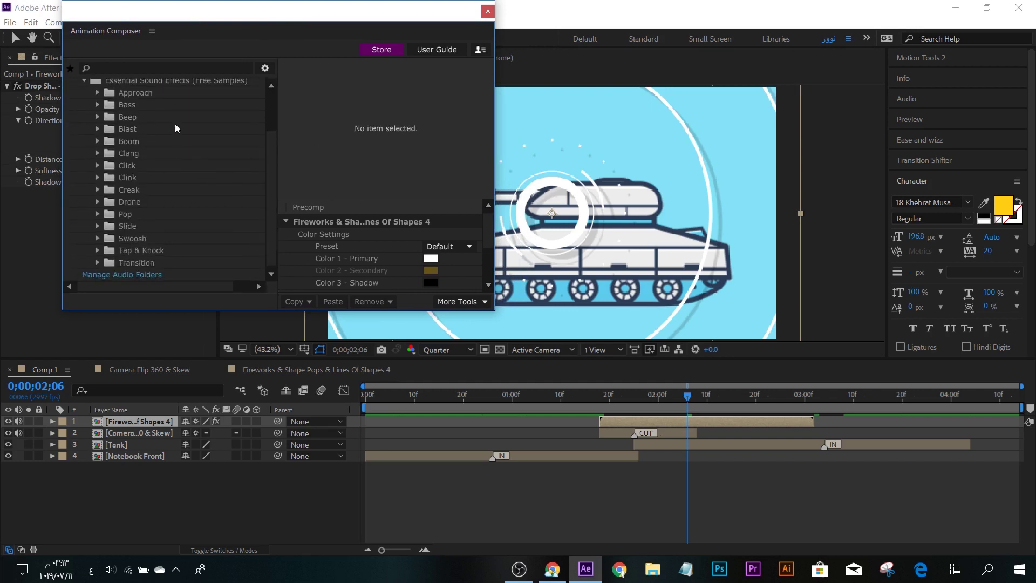
click(99, 141)
click(112, 153)
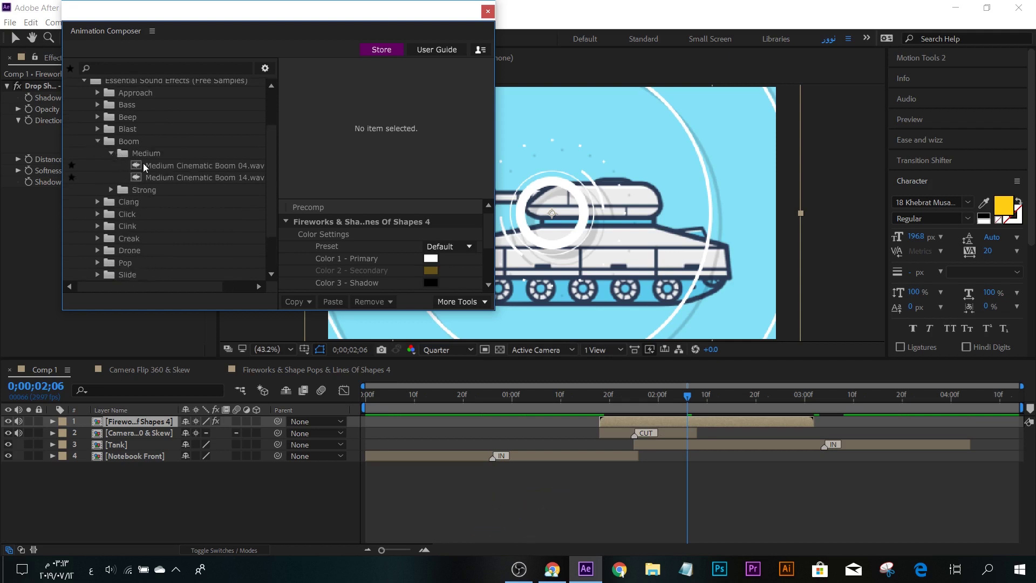
click(144, 164)
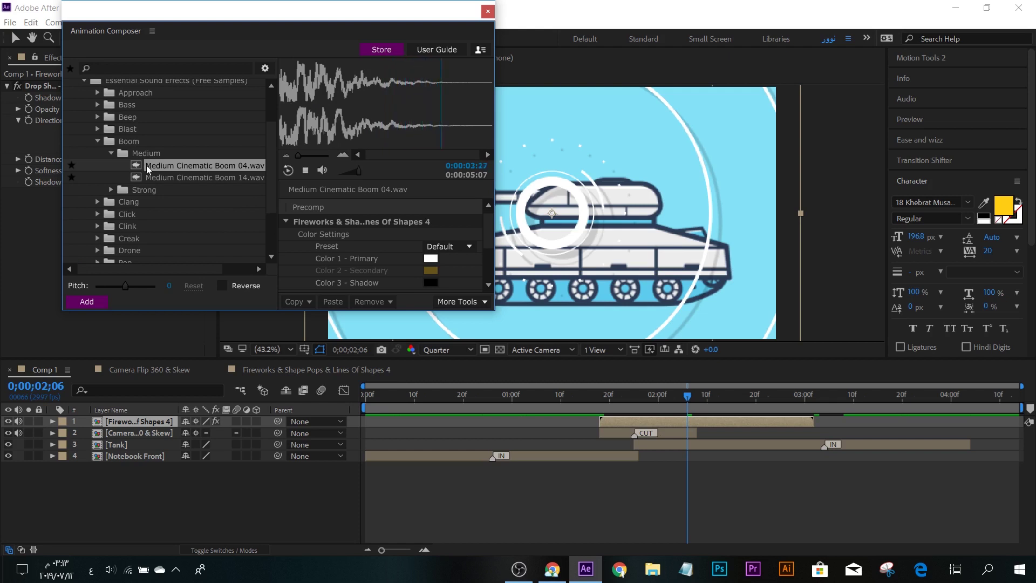
click(137, 179)
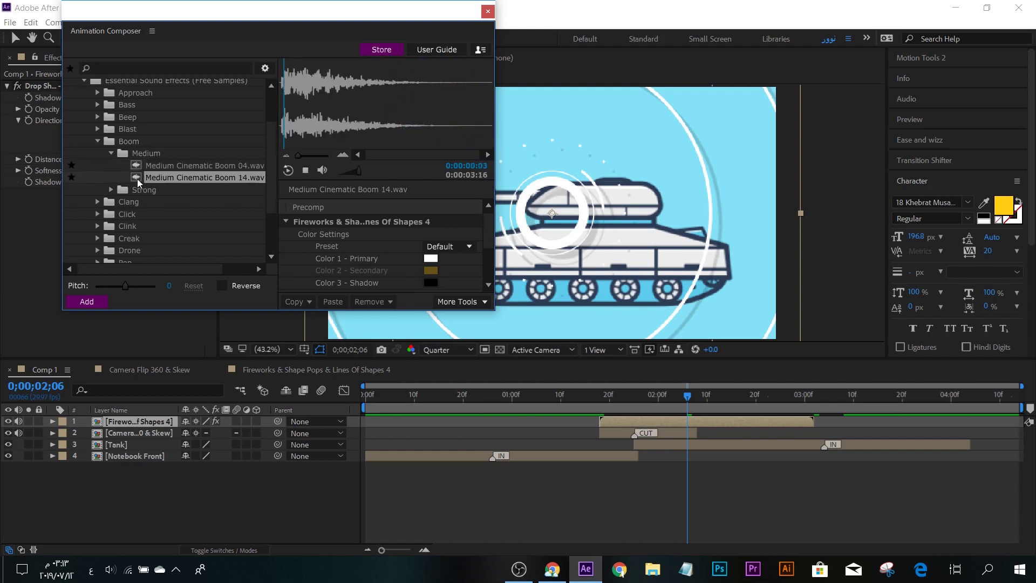
click(99, 141)
scroll(162, 163, down, 2)
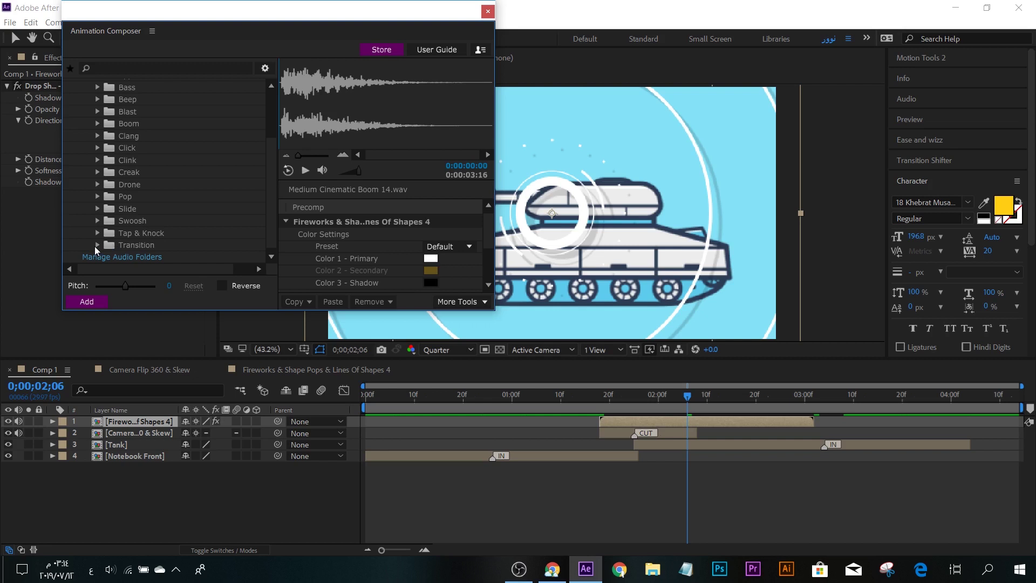
drag(220, 11, 209, 25)
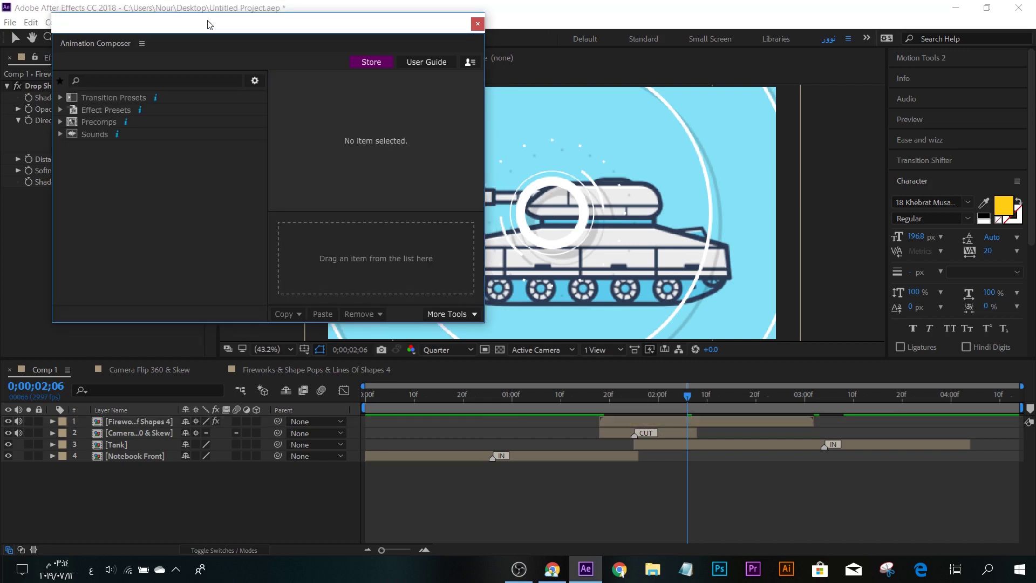